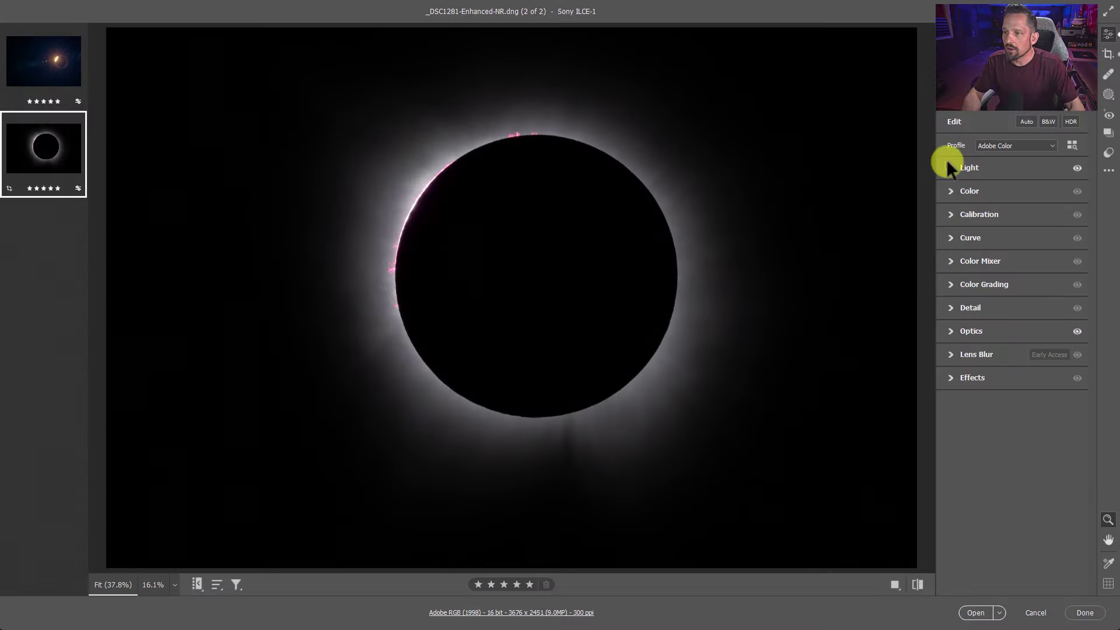
Step: In the Light panel, try brighter highlights and then settle Highlights at -32
left_click(950, 165)
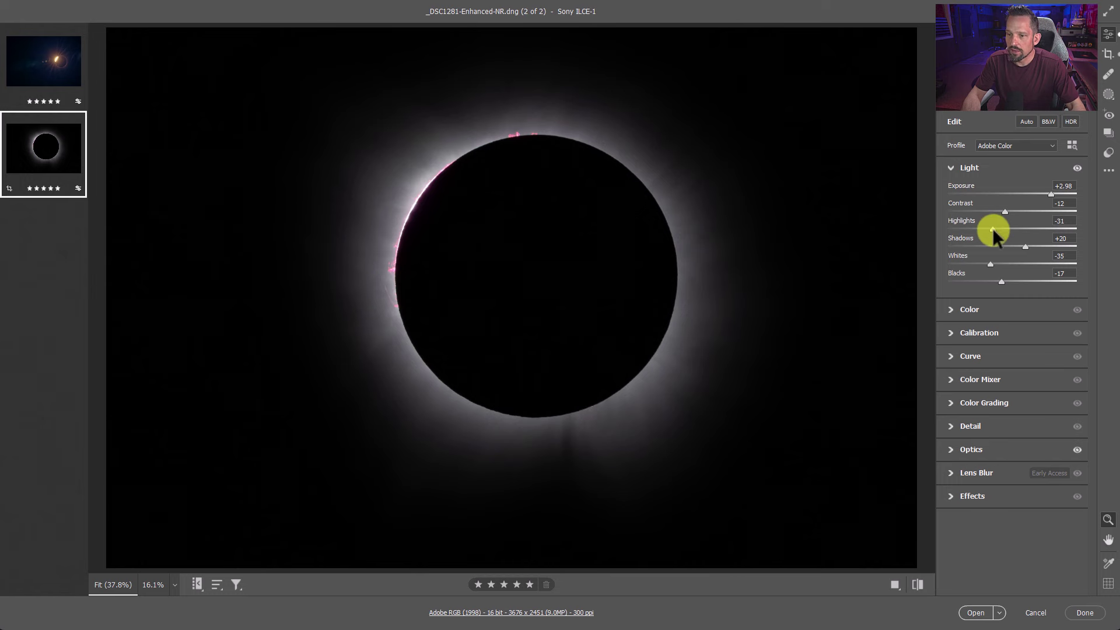
left_click_drag(992, 228, 1010, 227)
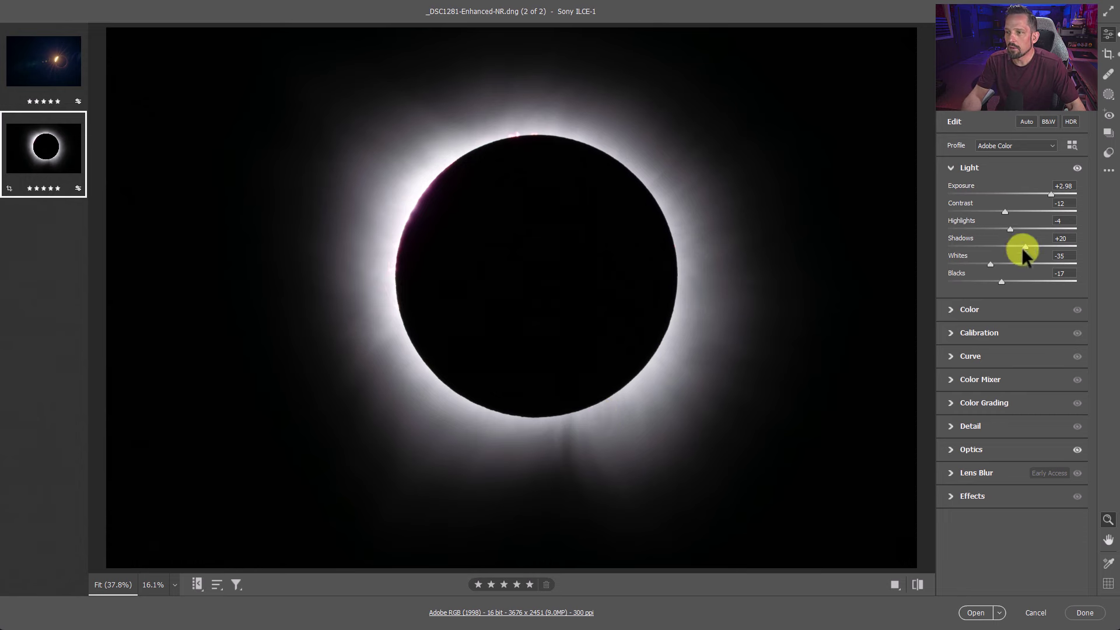
left_click_drag(1006, 229, 993, 229)
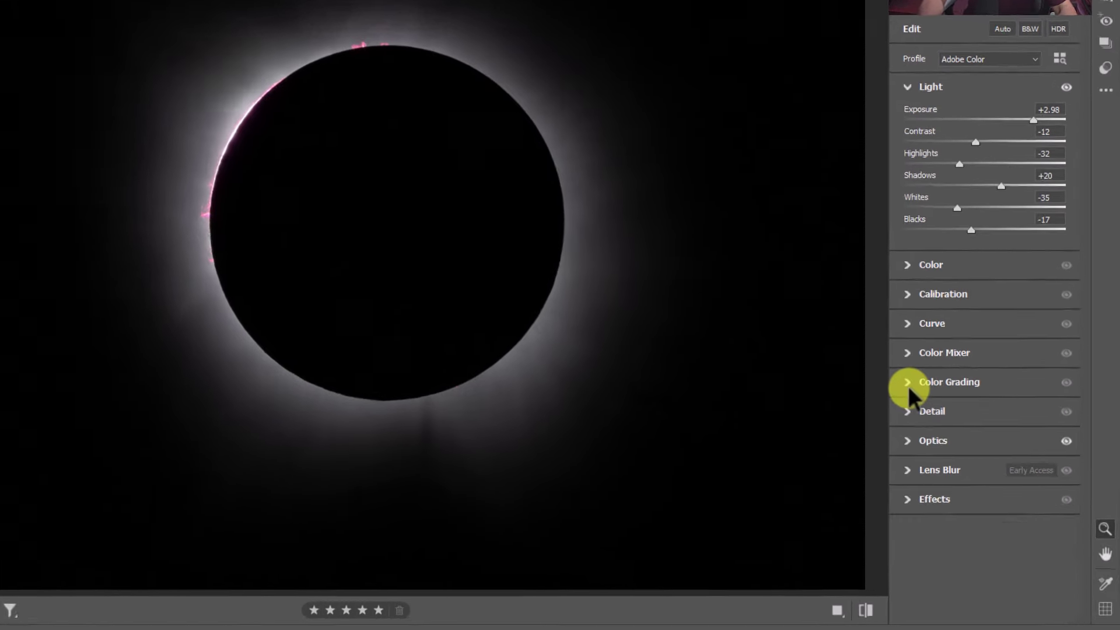
Step: Expand Color Grading and switch it to the single Shadows wheel
left_click(951, 403)
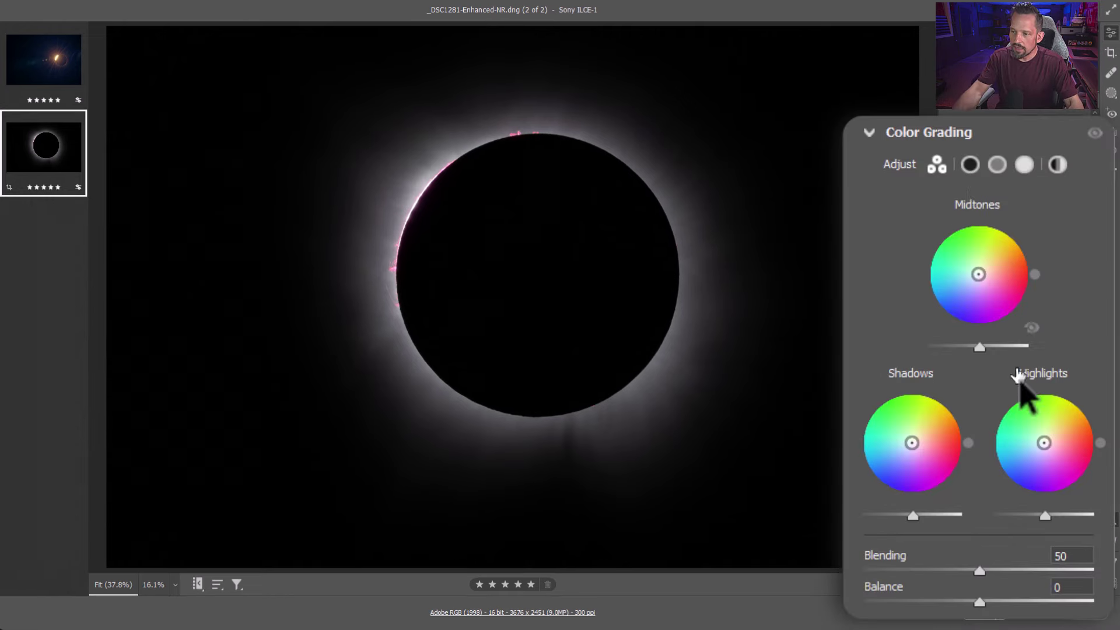
left_click(971, 166)
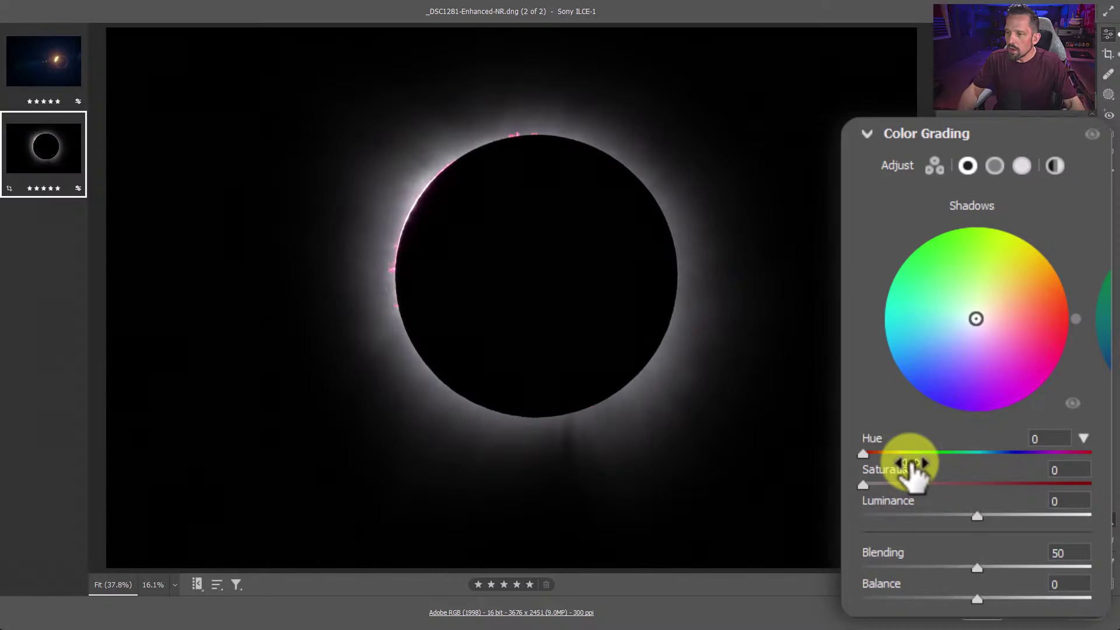
Step: Try and undo darker Blacks, keeping -17, then set Shadows luminance to +22
left_click_drag(978, 517, 1009, 470)
double_click(951, 518)
left_click(950, 168)
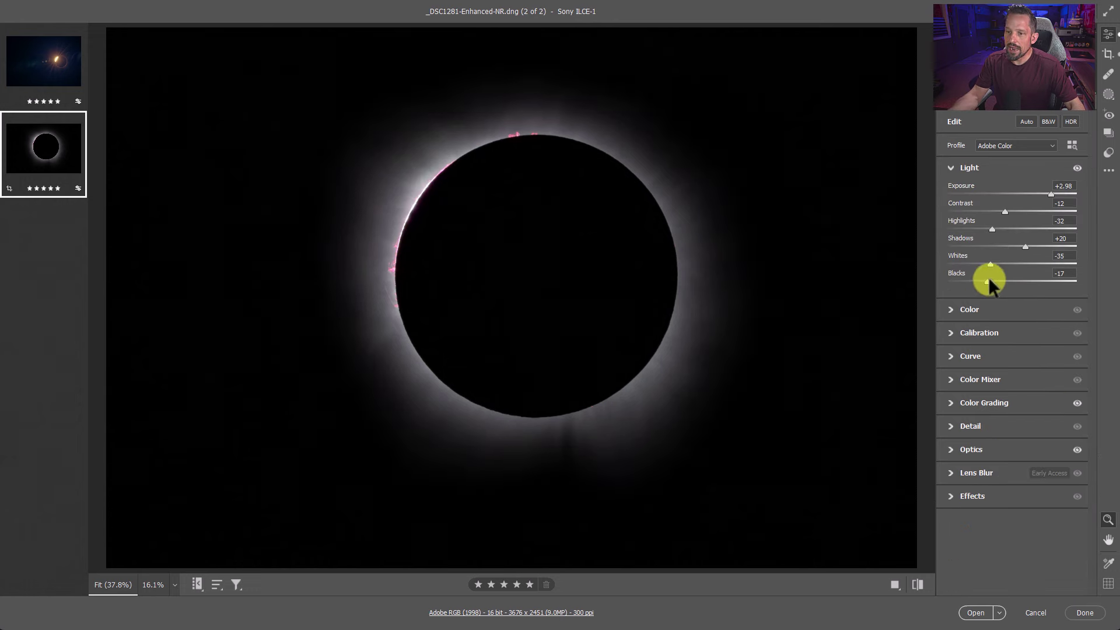
left_click_drag(974, 278, 966, 280)
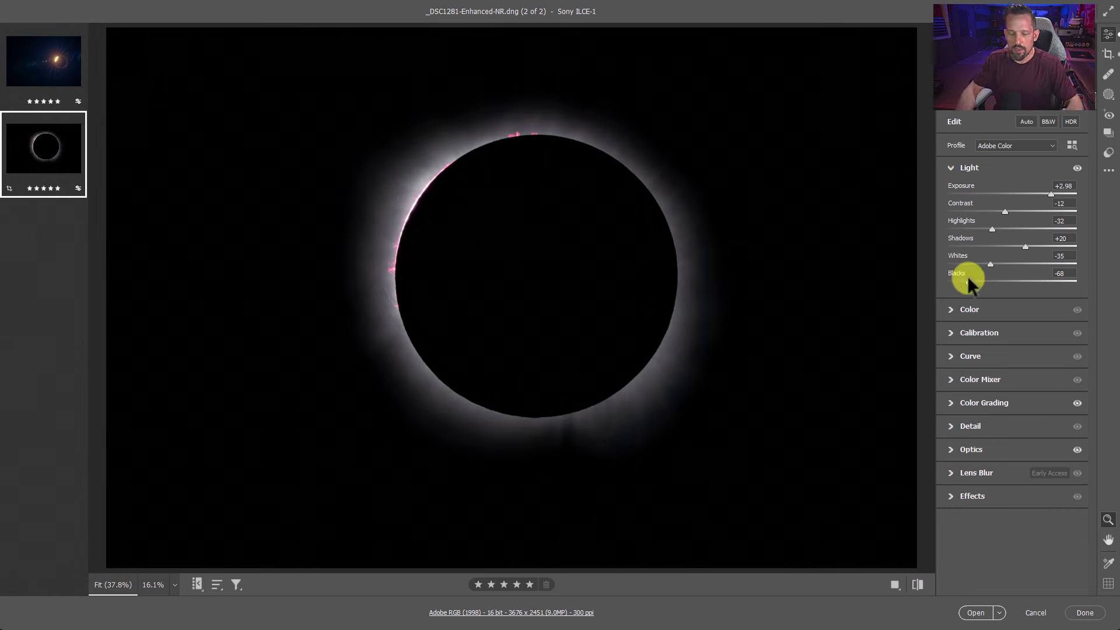
key("ctrl+z")
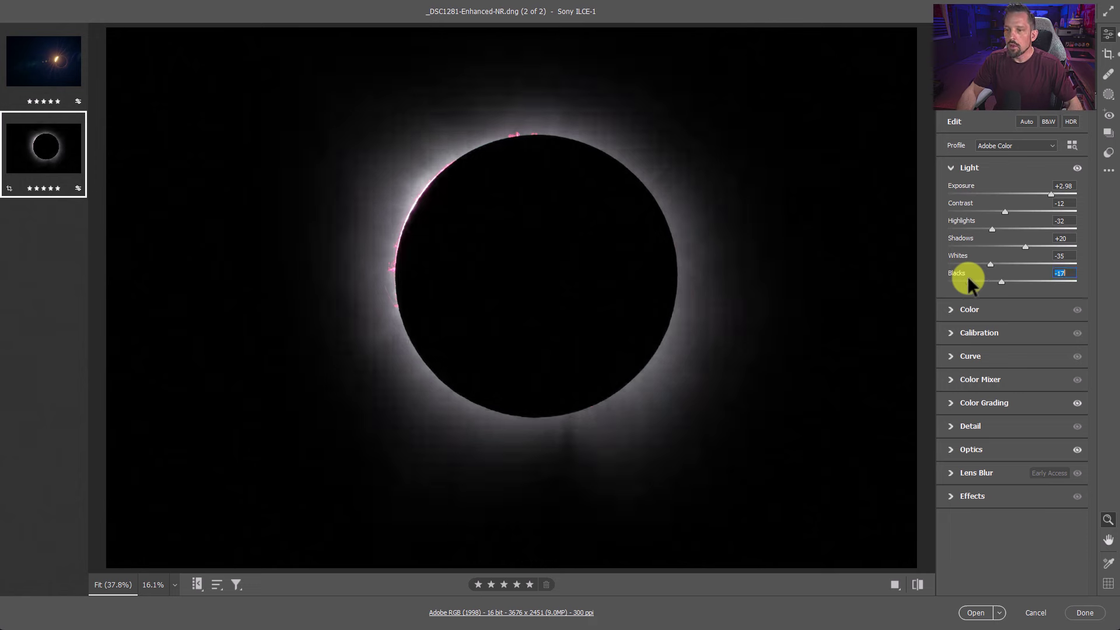
left_click(952, 404)
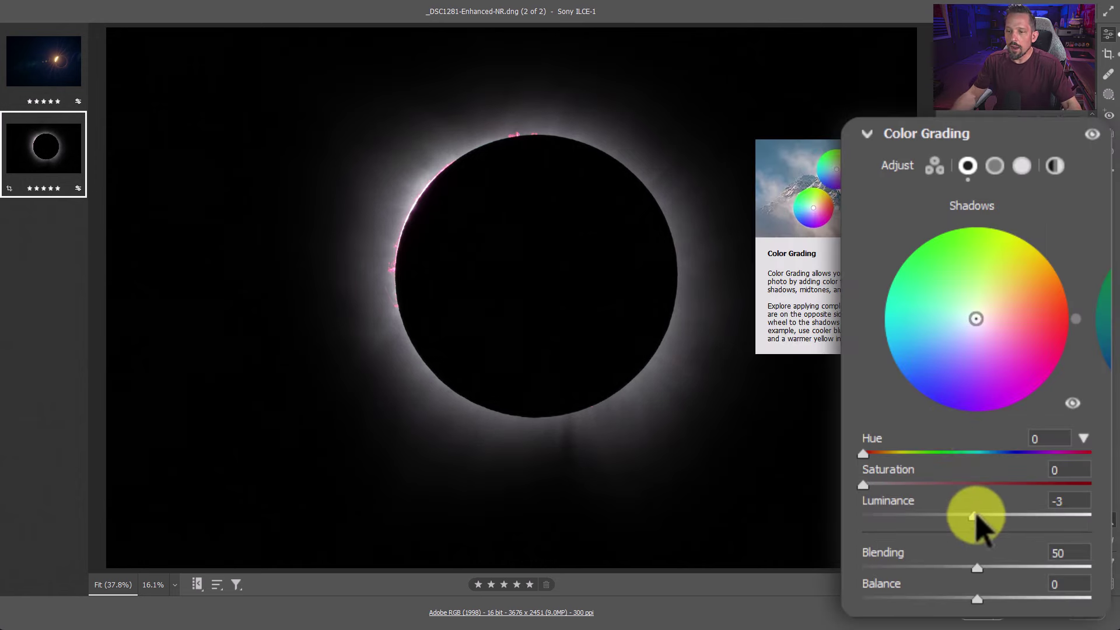
left_click_drag(982, 521, 1002, 518)
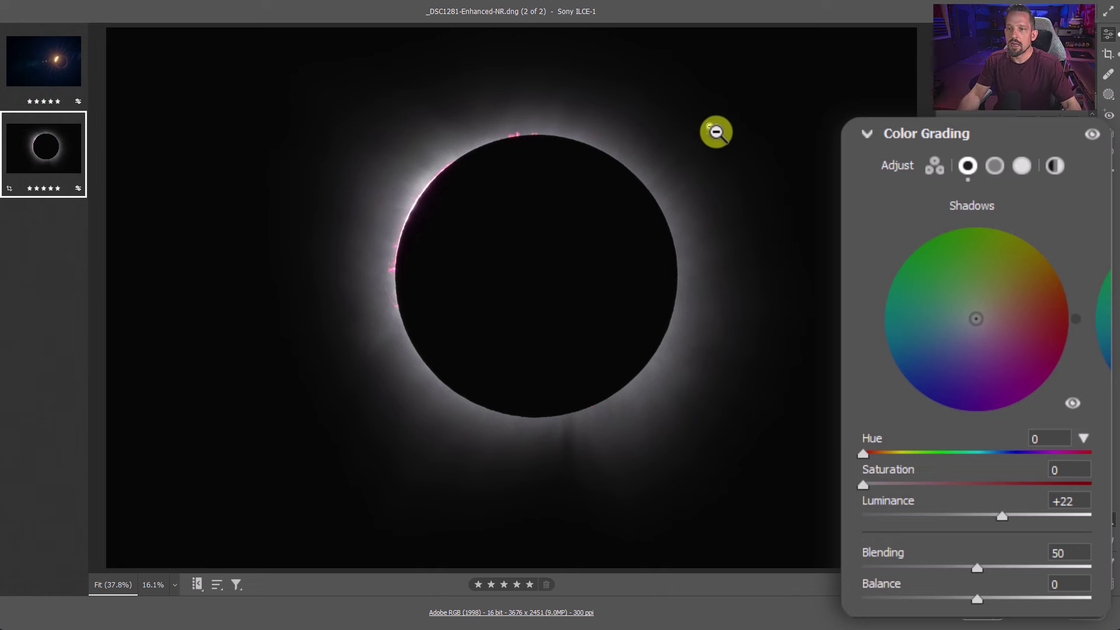
Step: Set Midtones luminance to +53 after trying the maximum, then pan the eclipse into view
left_click(995, 166)
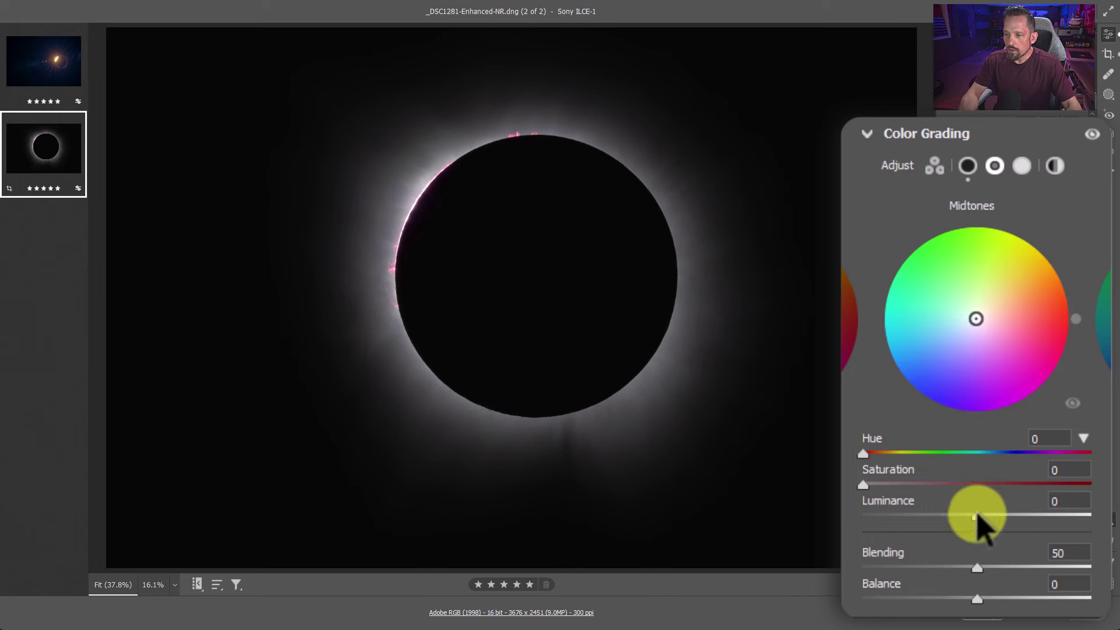
left_click_drag(976, 518, 1091, 516)
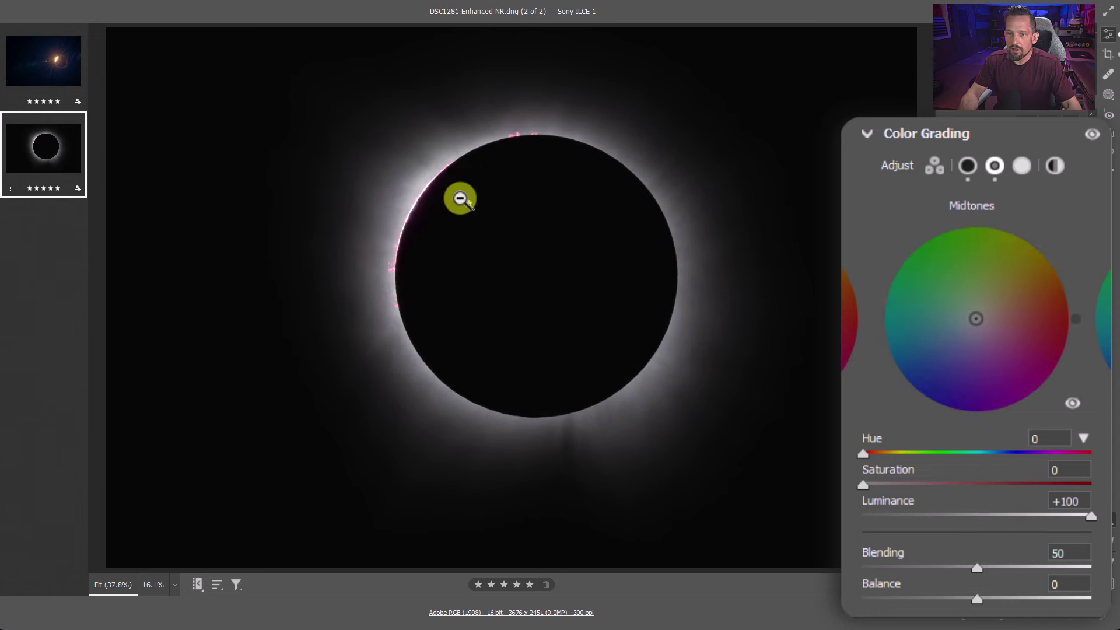
scroll(426, 190, "up", 3)
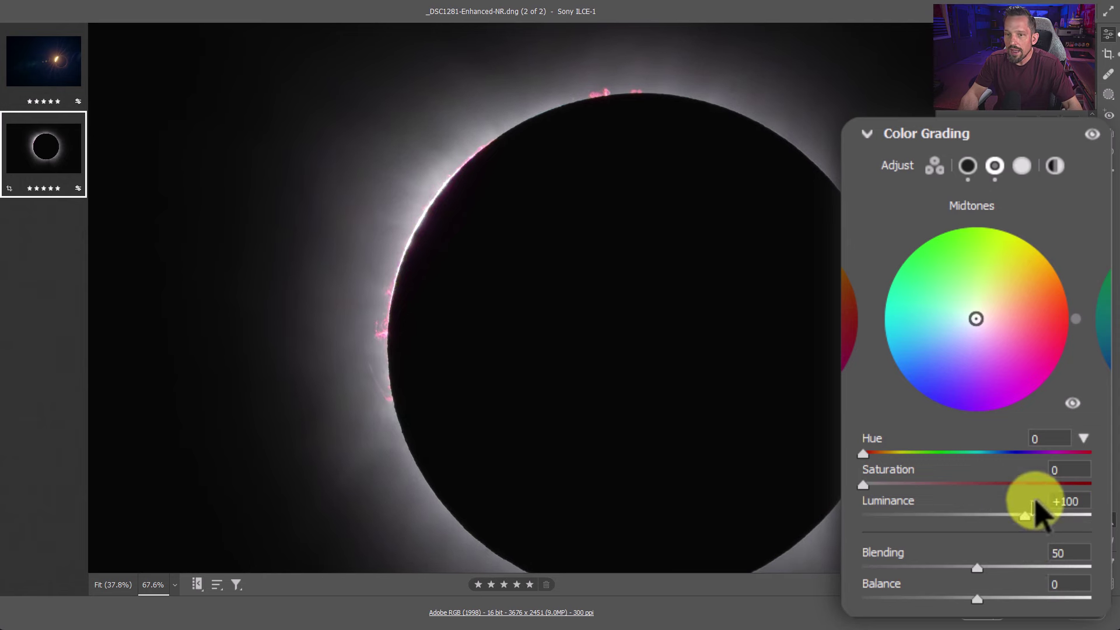
left_click_drag(1091, 513, 1075, 493)
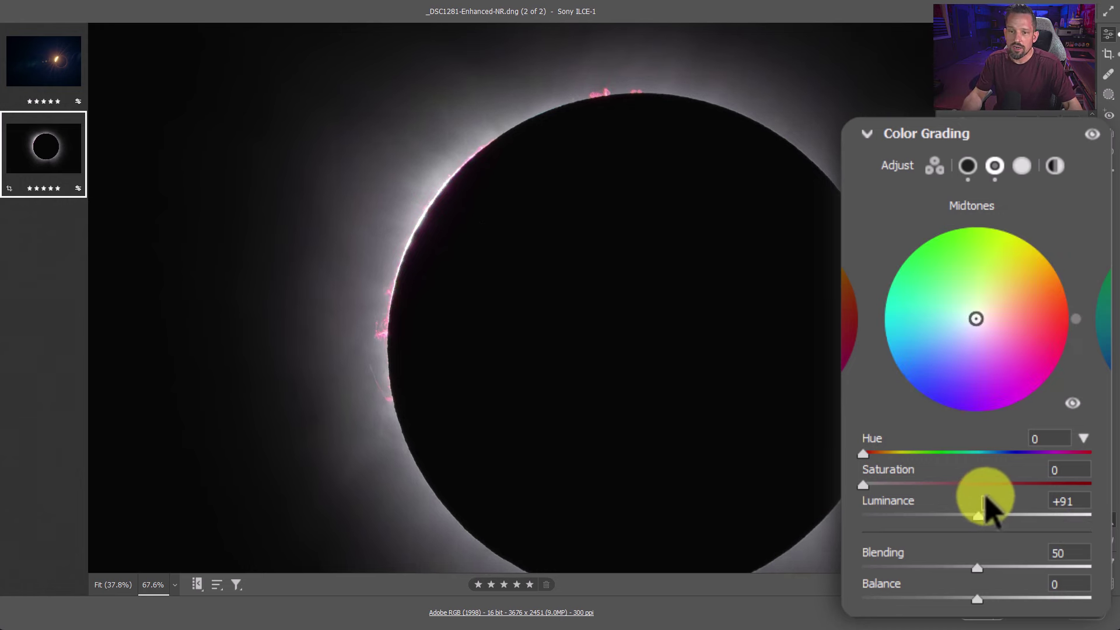
left_click_drag(991, 499, 1036, 499)
left_click_drag(650, 300, 475, 181)
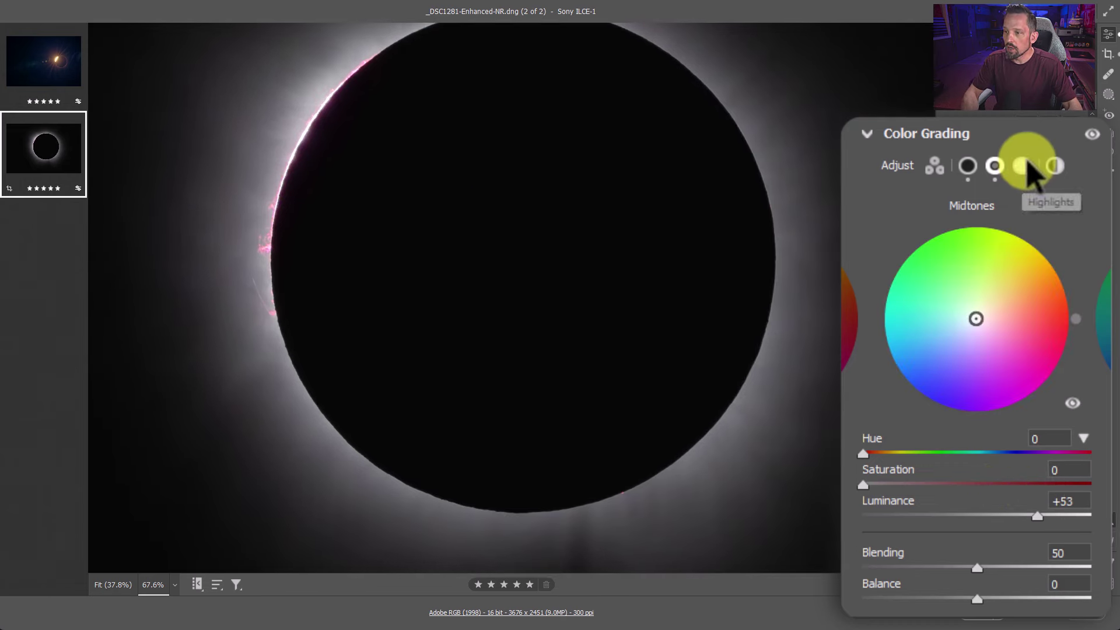
Step: Set Highlights luminance to +77, return to Midtones, and view the image at 50% zoom
left_click(1021, 166)
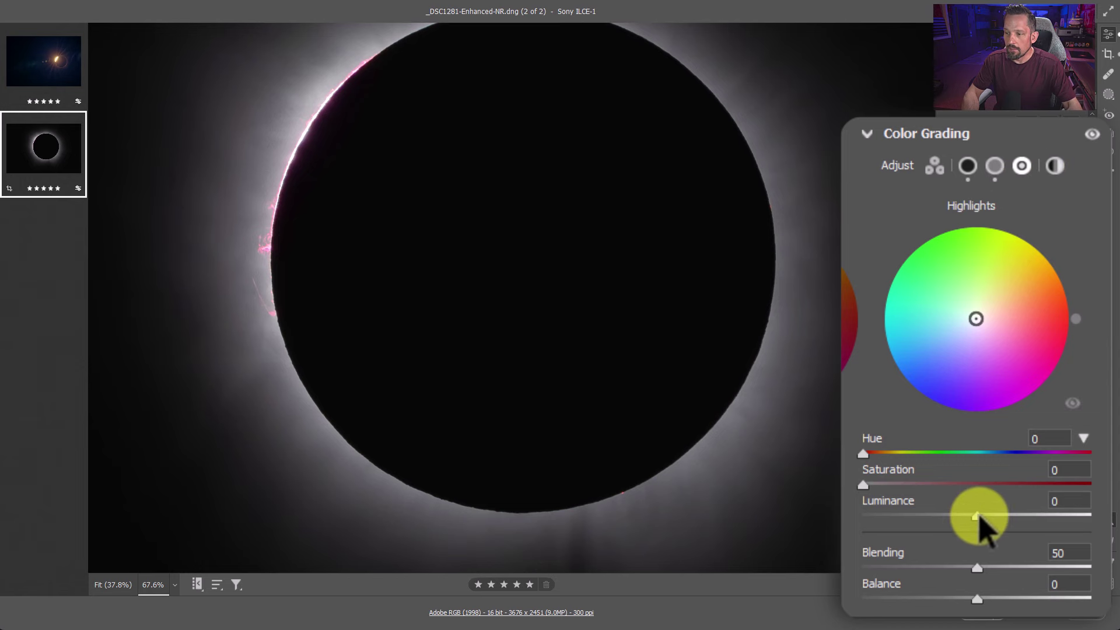
left_click_drag(979, 517, 1071, 490)
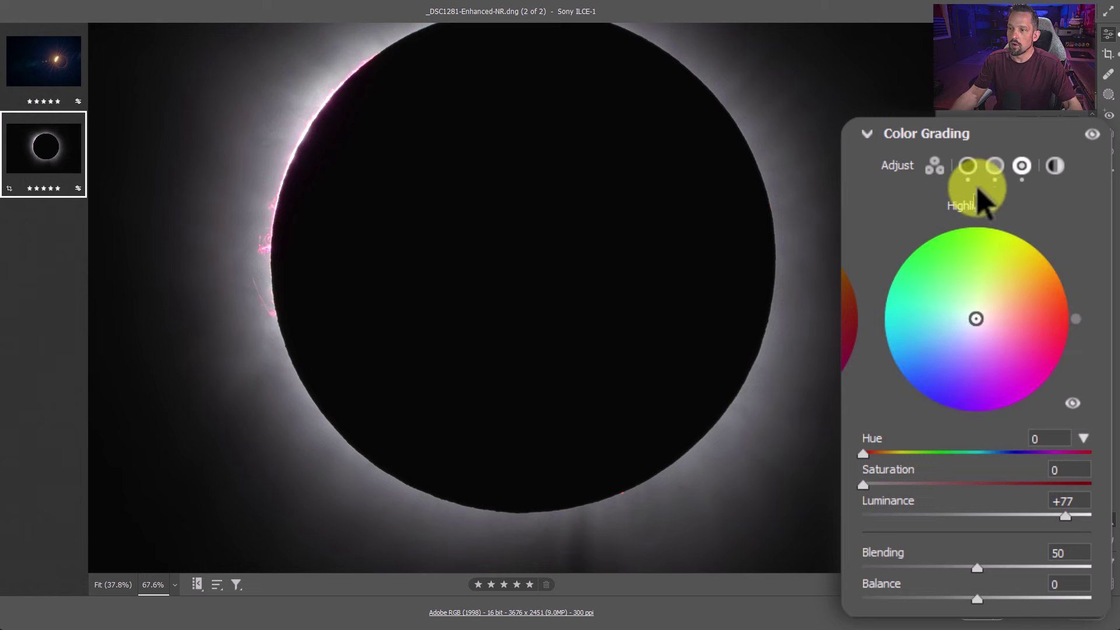
left_click(994, 167)
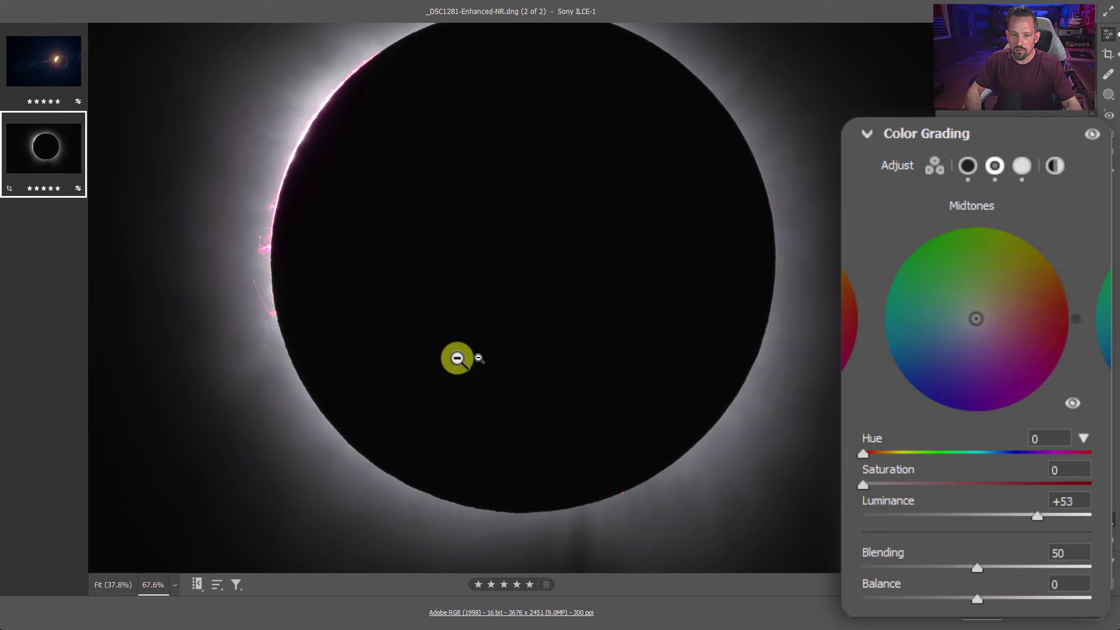
left_click(175, 585)
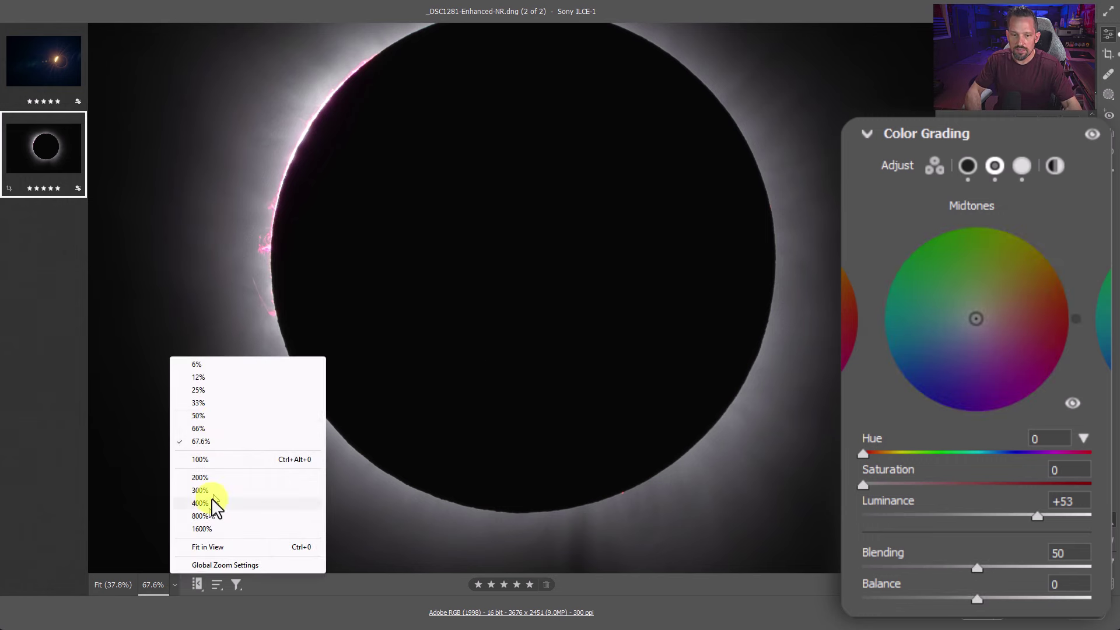
left_click(198, 416)
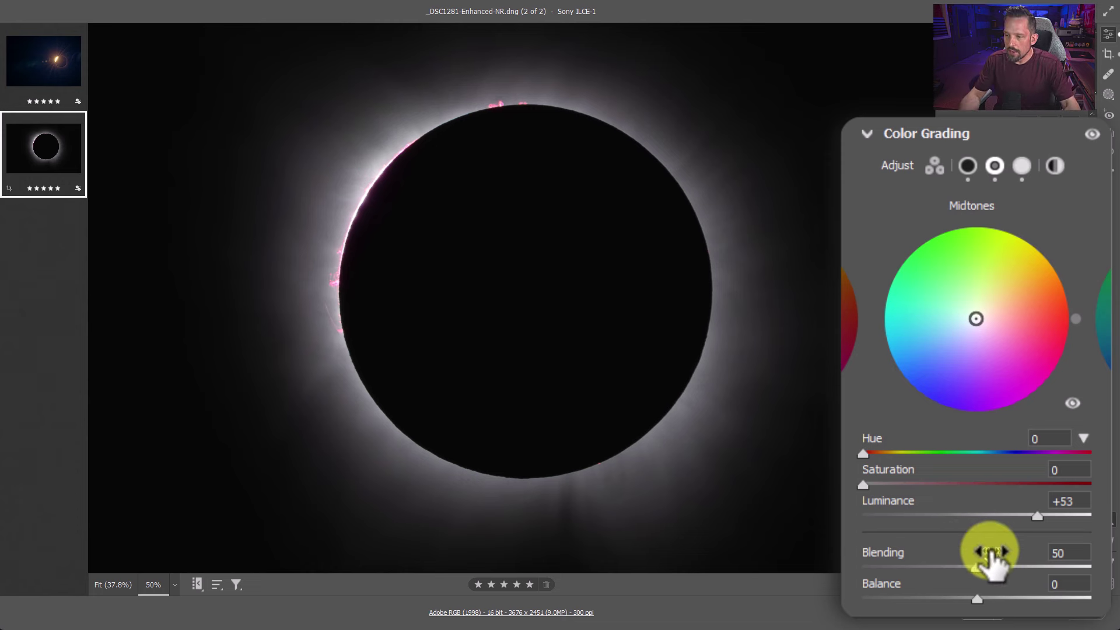
Step: Set color grading Blending to 81 and Balance to +28
left_click_drag(977, 566, 1048, 565)
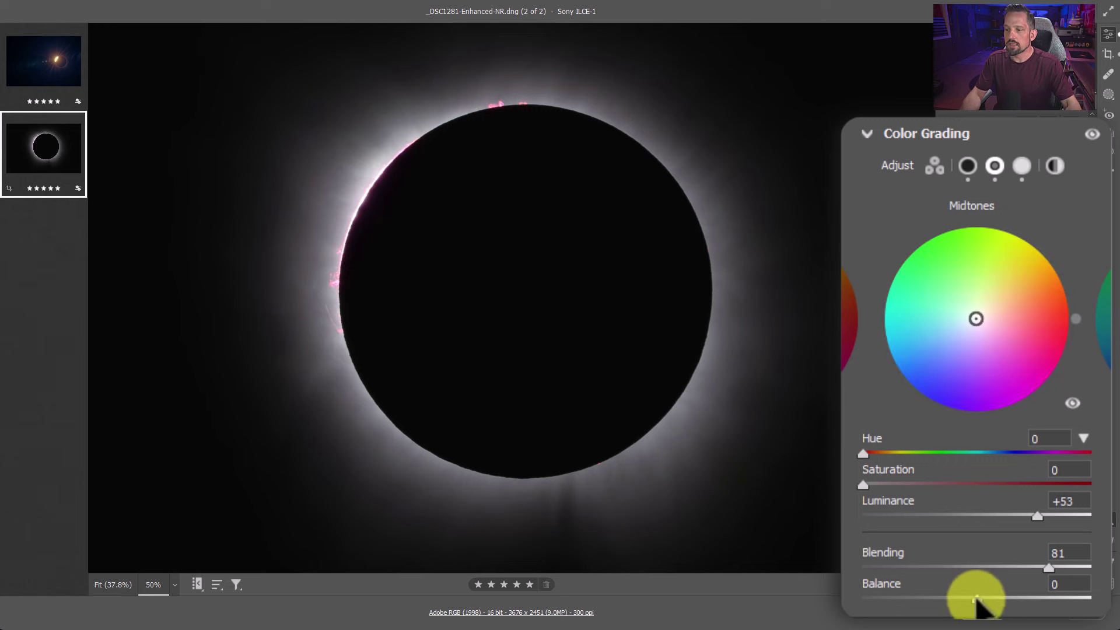
left_click_drag(978, 599, 1012, 577)
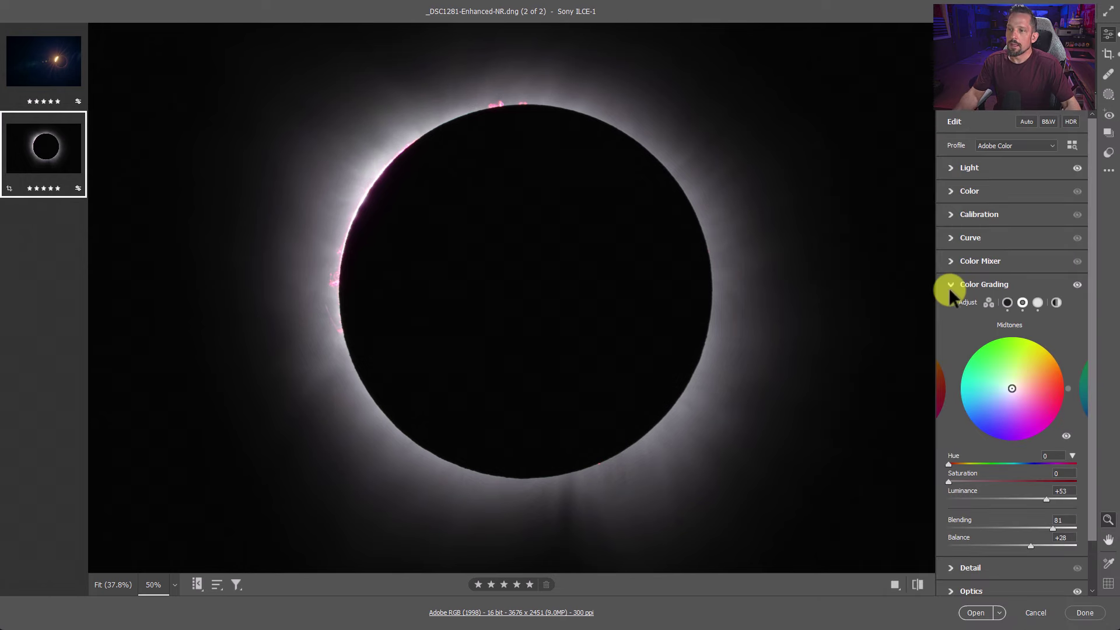
Step: Collapse Color Grading, compare it toggled off and on, then expand the Effects panel
left_click(950, 285)
left_click(1077, 284)
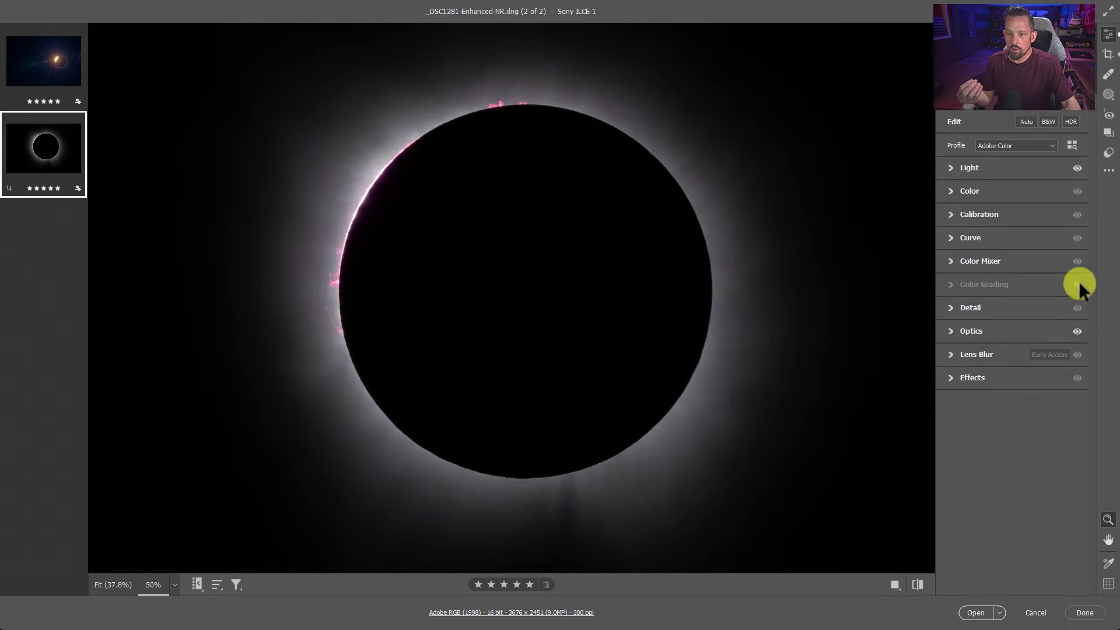
left_click(1078, 284)
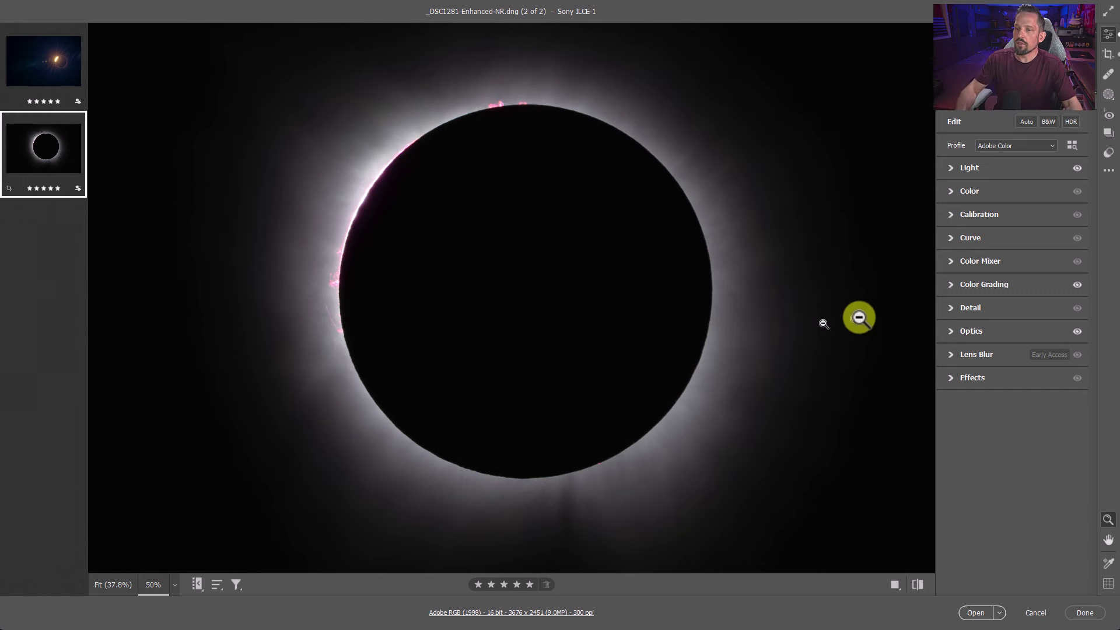
left_click(951, 376)
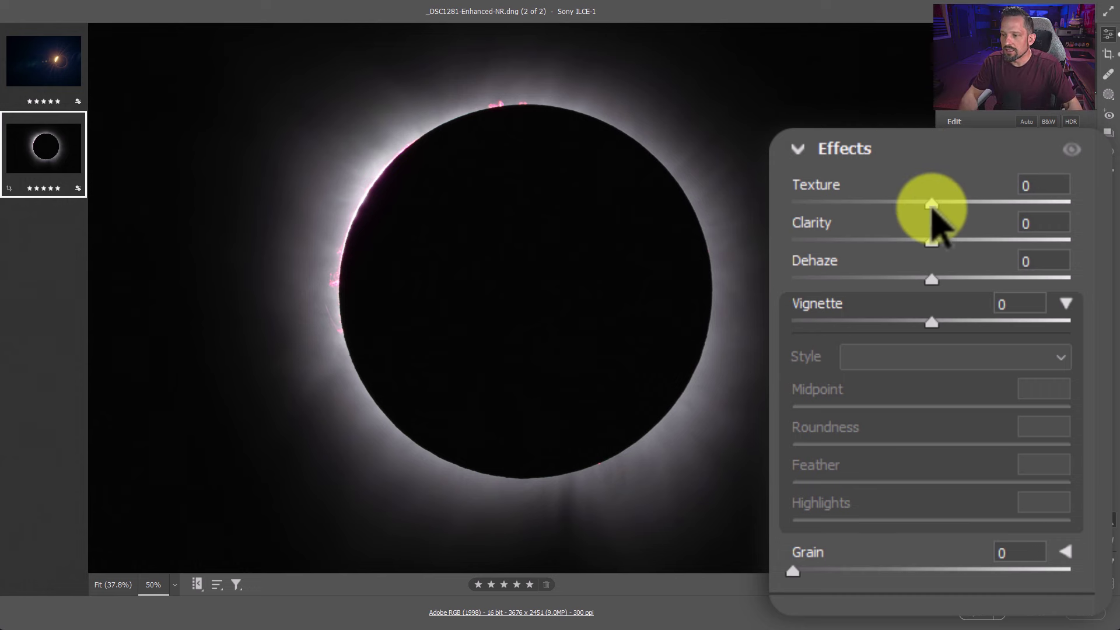
Step: Set Effects to Texture +79, Clarity +29 and Dehaze -19 on the corona photo
left_click_drag(1009, 187, 1091, 180)
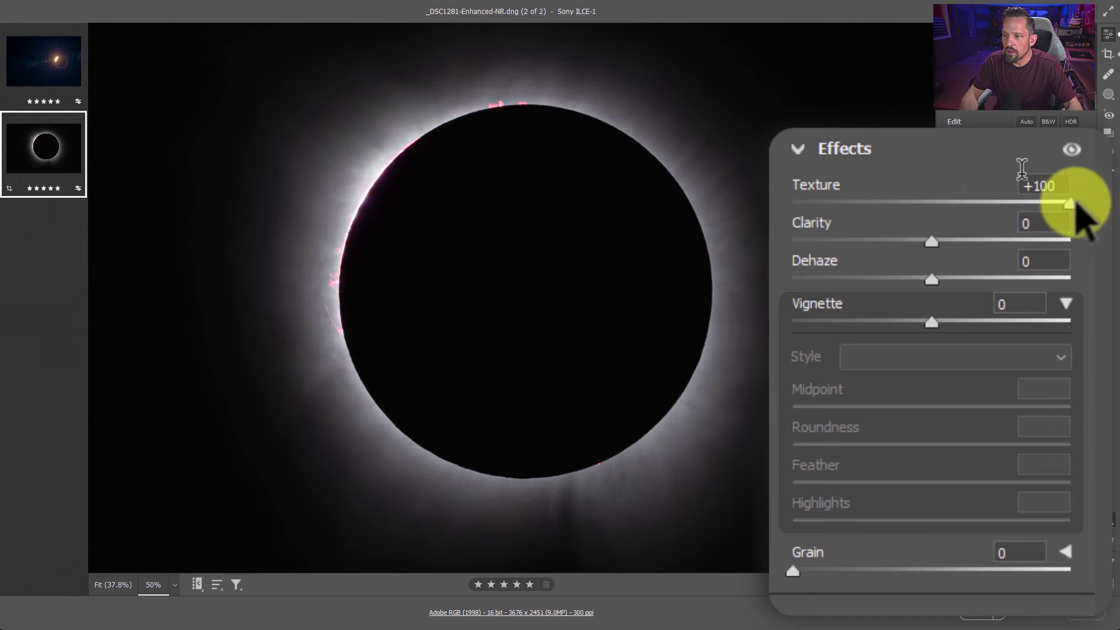
left_click_drag(1102, 221, 785, 203)
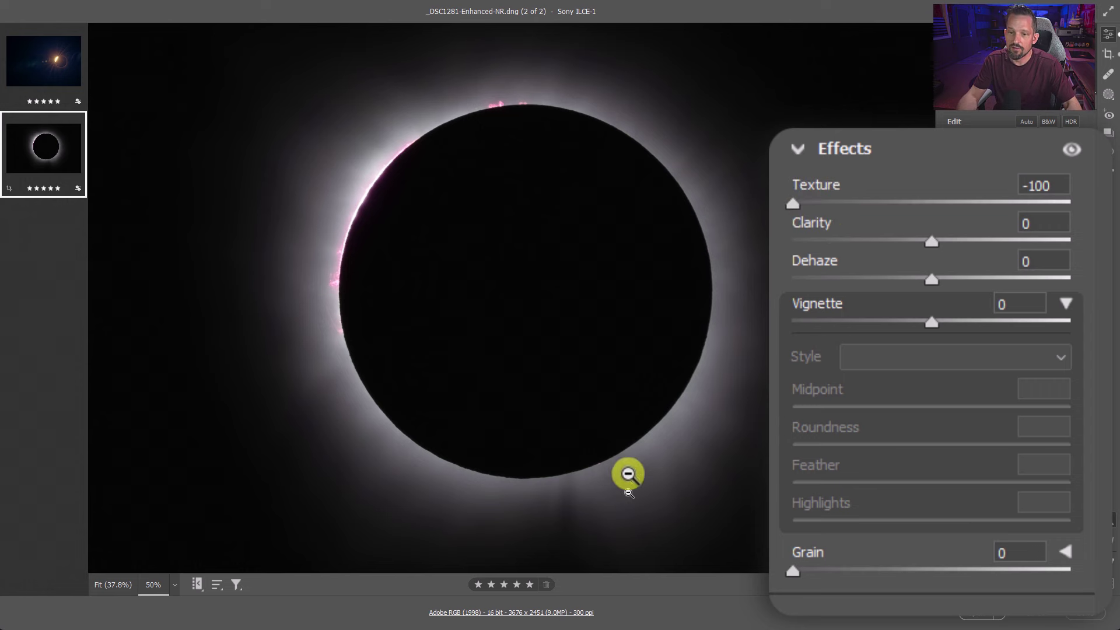
left_click_drag(793, 204, 1042, 186)
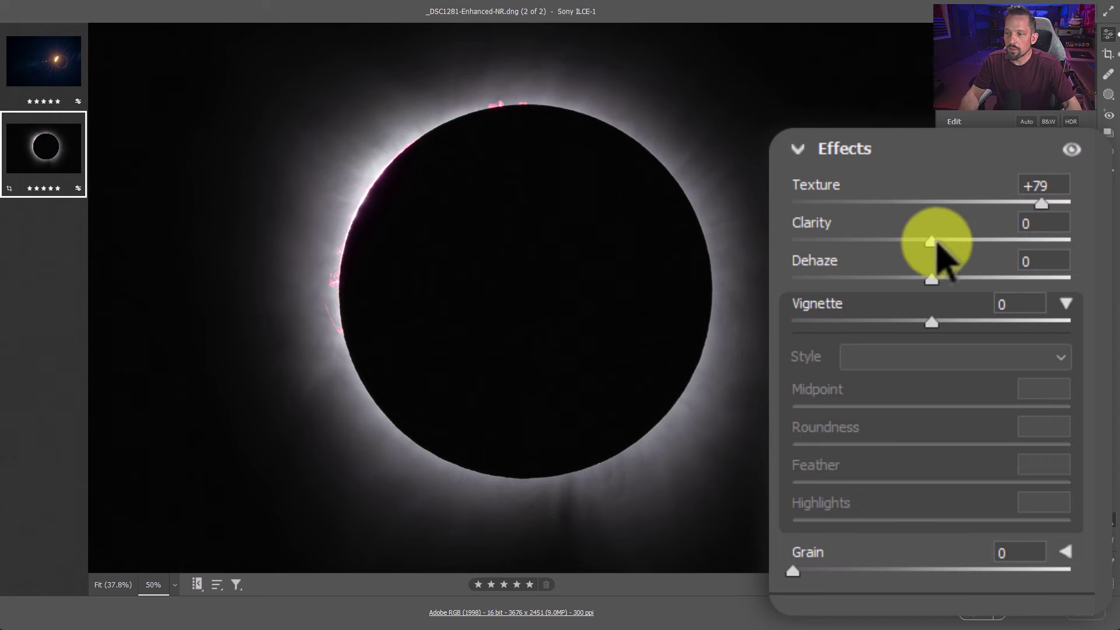
left_click_drag(932, 241, 1108, 213)
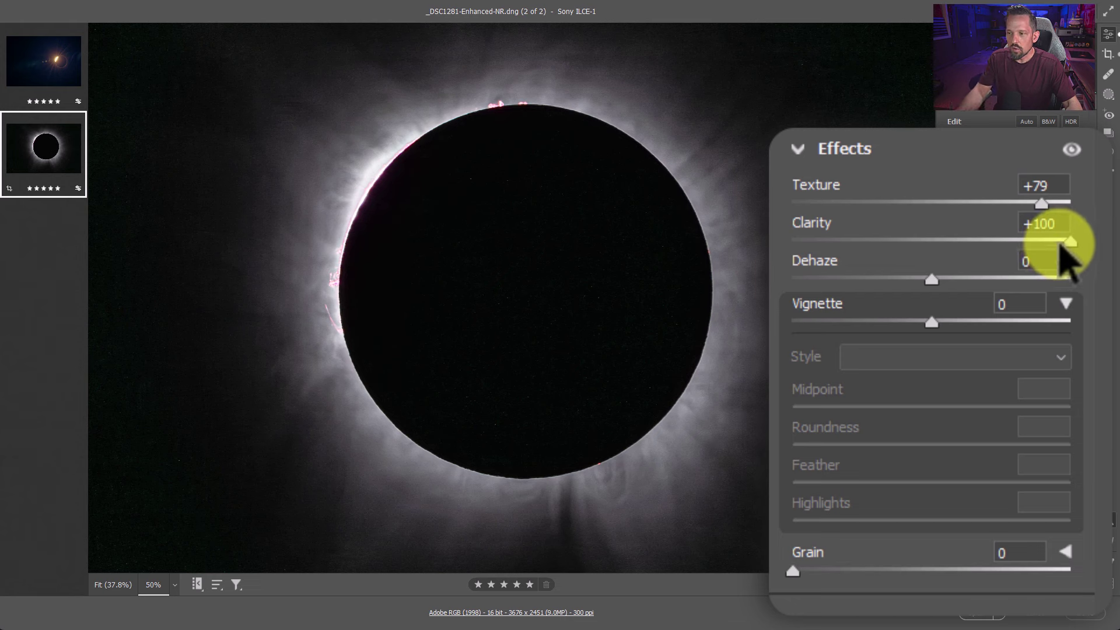
left_click_drag(1067, 247, 1056, 237)
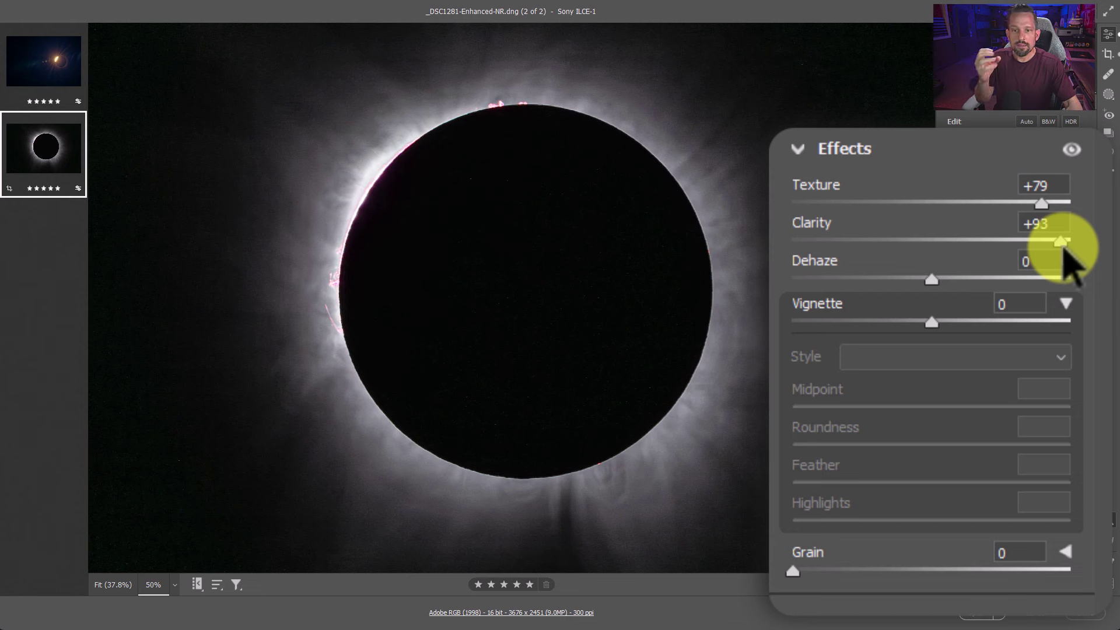
left_click_drag(1063, 245, 970, 240)
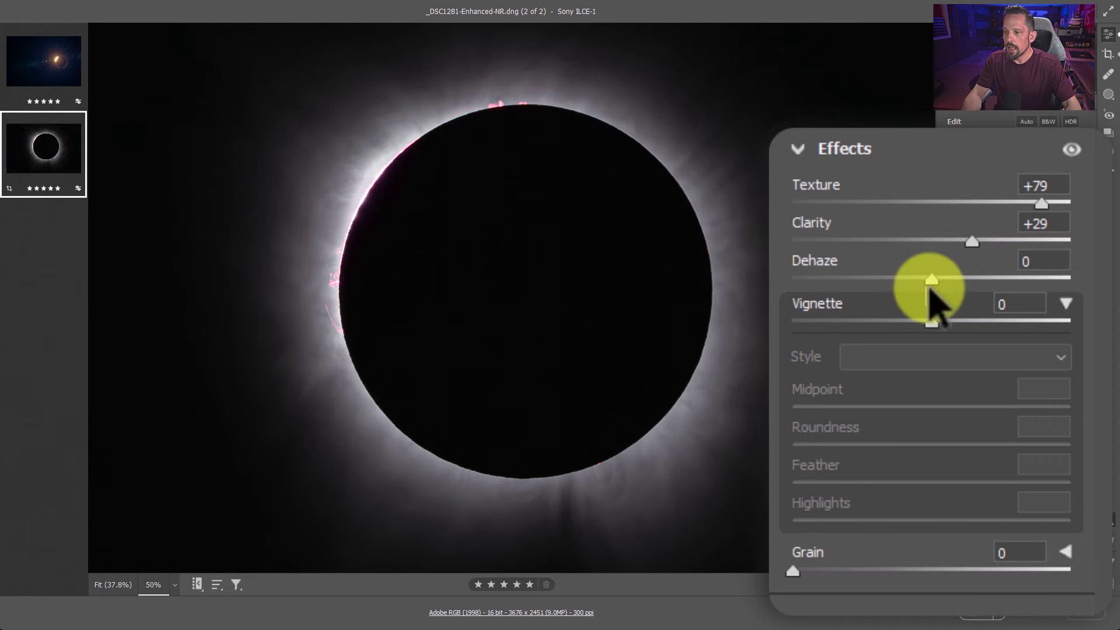
left_click_drag(933, 282, 906, 259)
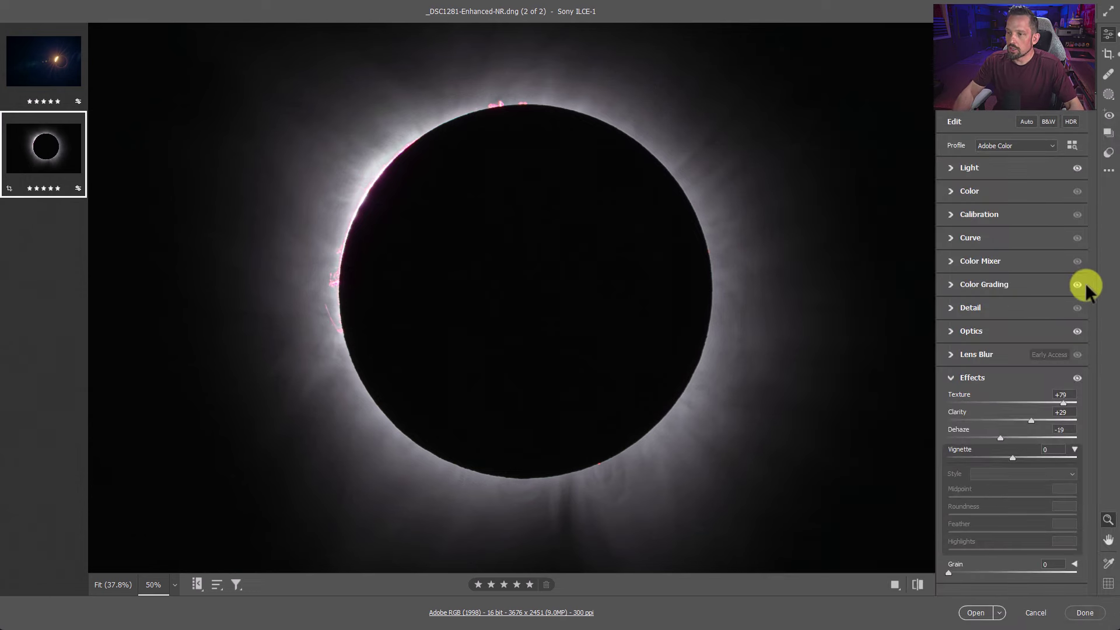
Step: Compare Color Grading and Effects toggled off and on, then fit the whole photo in view
left_click(1077, 285)
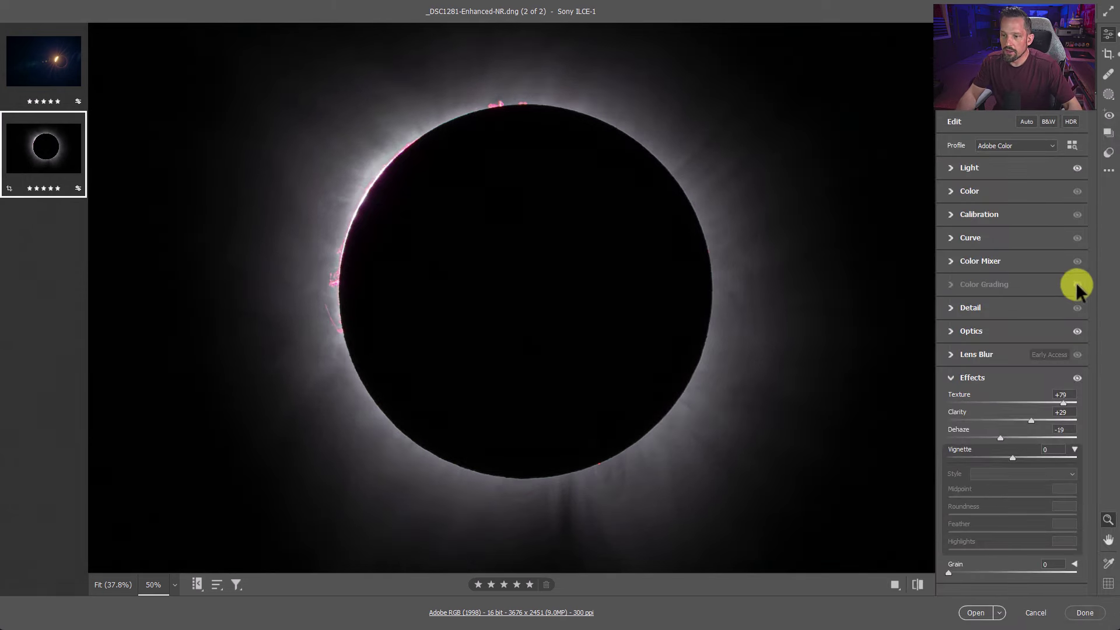
left_click(1076, 284)
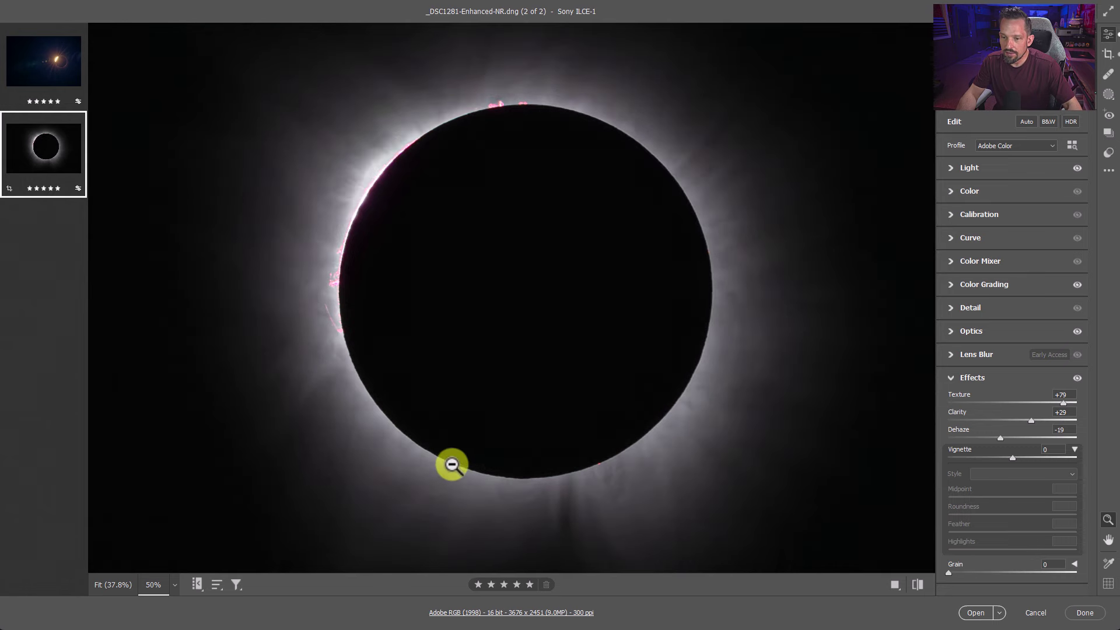
left_click(1076, 378)
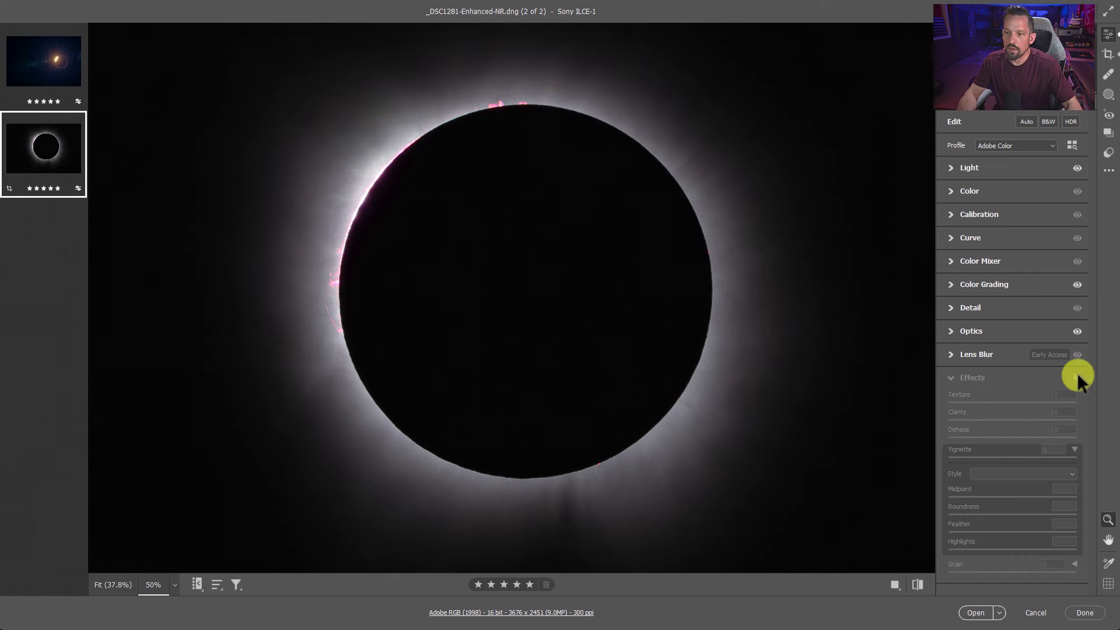
left_click(1077, 378)
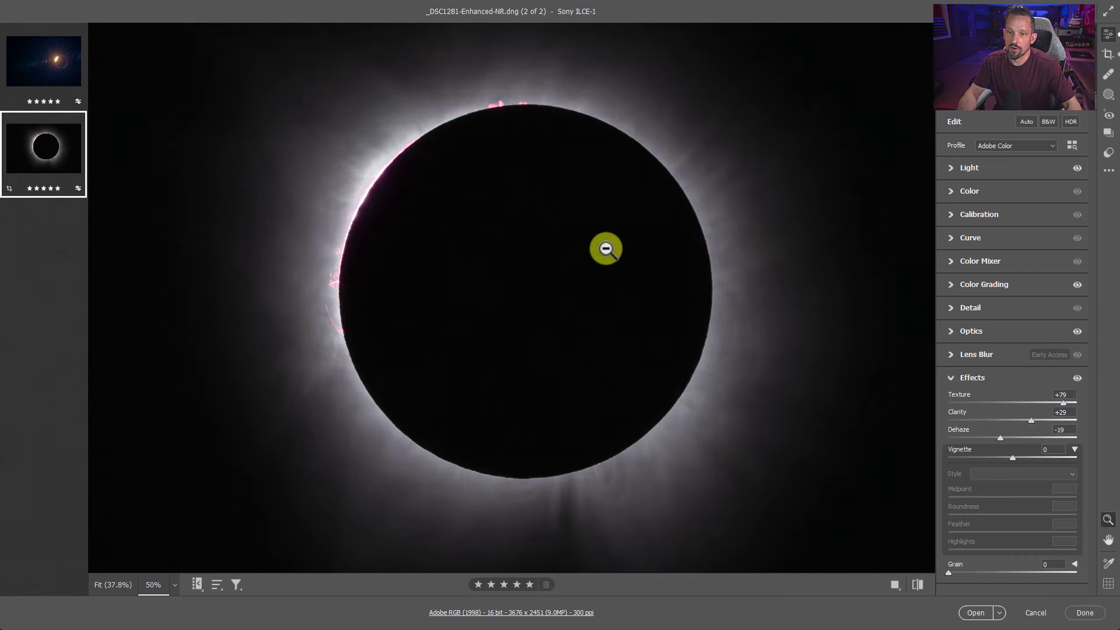
right_click(629, 266)
left_click(694, 135)
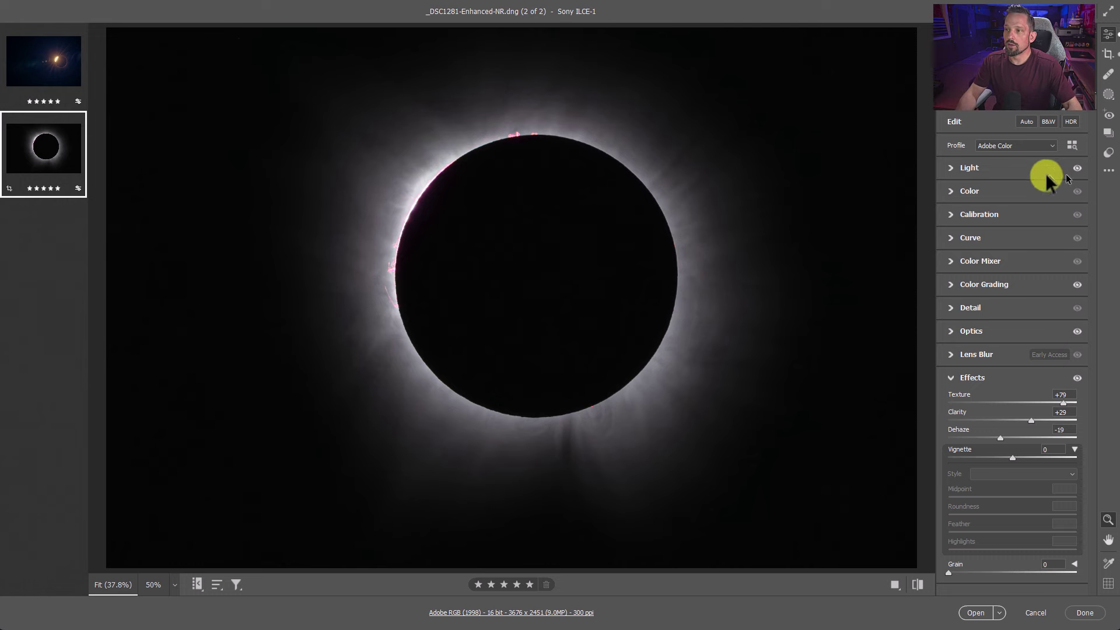
Step: Expand the Light panel and raise the corona photo's Shadows to +42
left_click(953, 167)
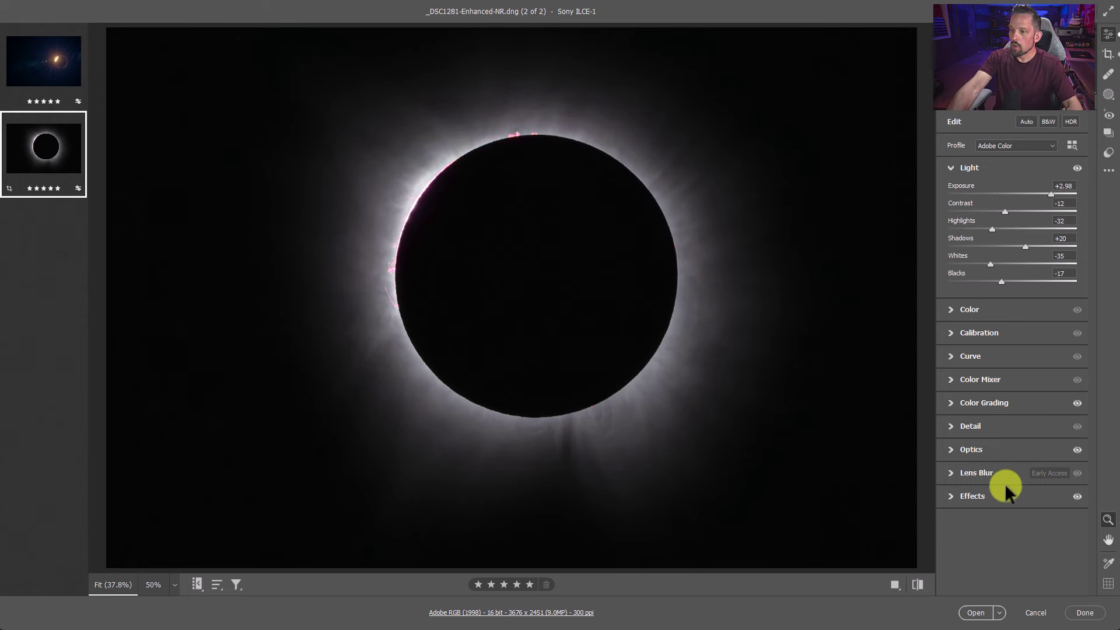
left_click_drag(1031, 244, 990, 237)
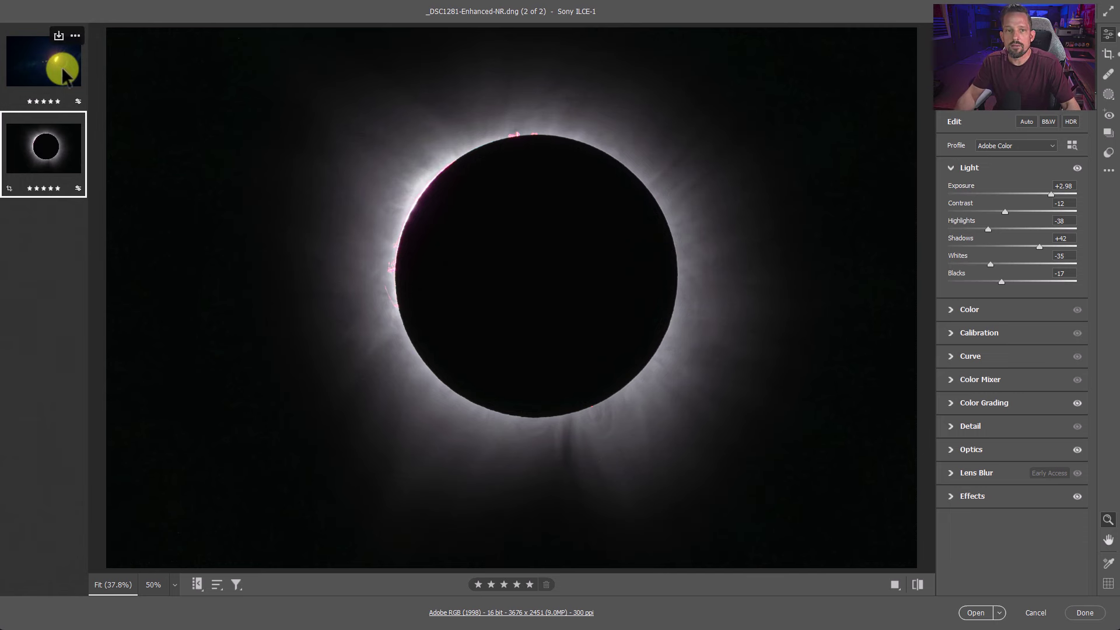
Step: Switch to the _DSC1260 diamond-ring photo and reveal its Color Grading settings
left_click(64, 75)
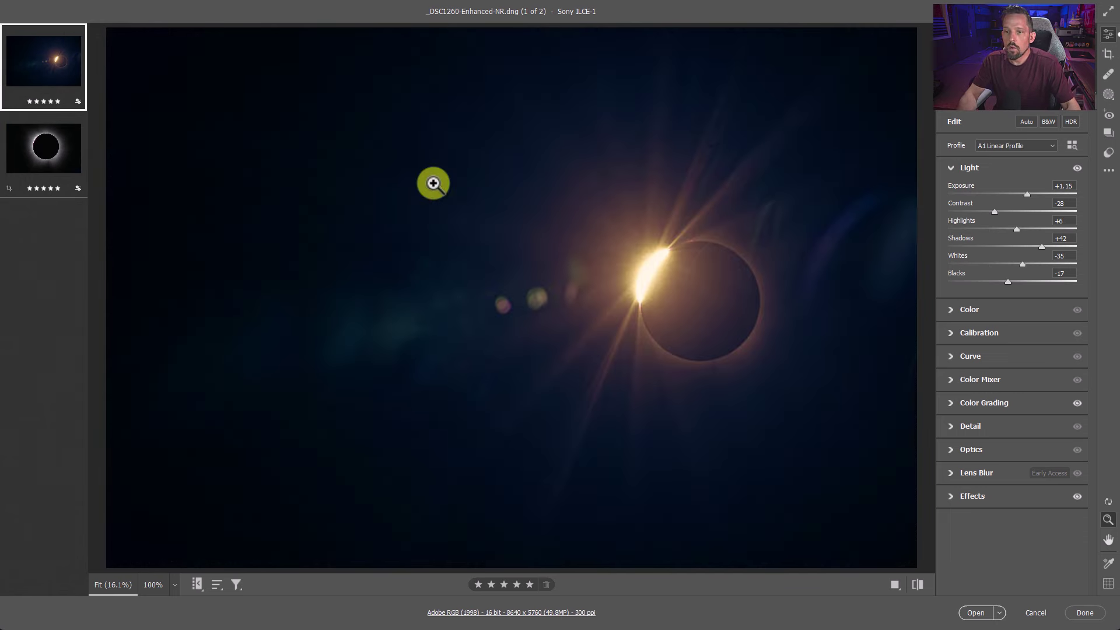
left_click(1078, 403)
left_click(975, 403)
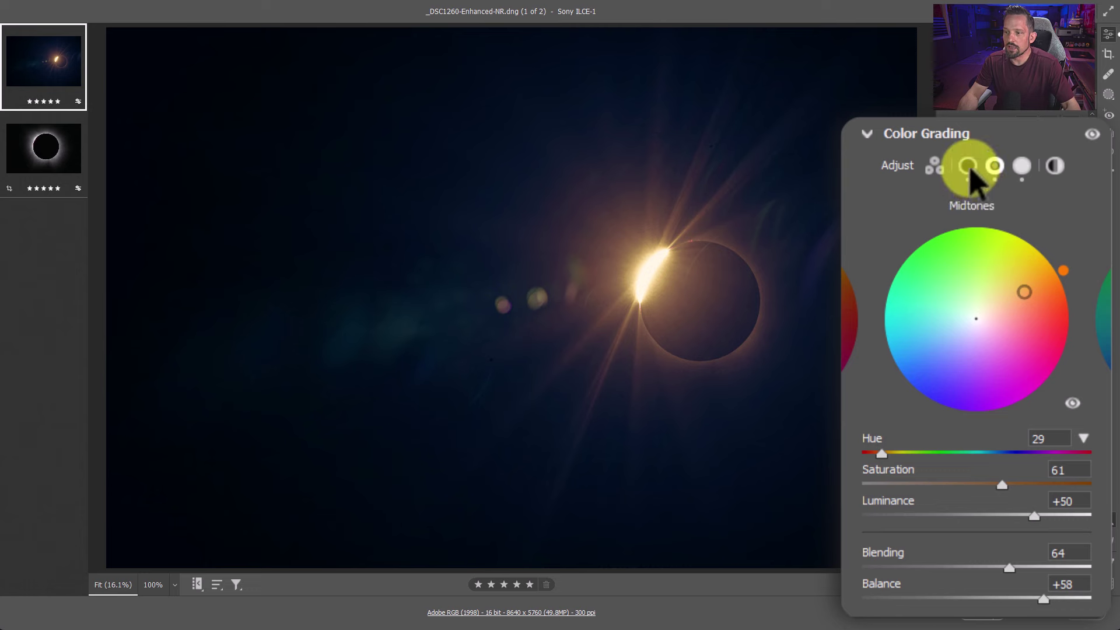
Step: Review the Shadows, Midtones and Highlights grading values, toggling the grading off and on to compare
left_click(968, 167)
left_click(999, 168)
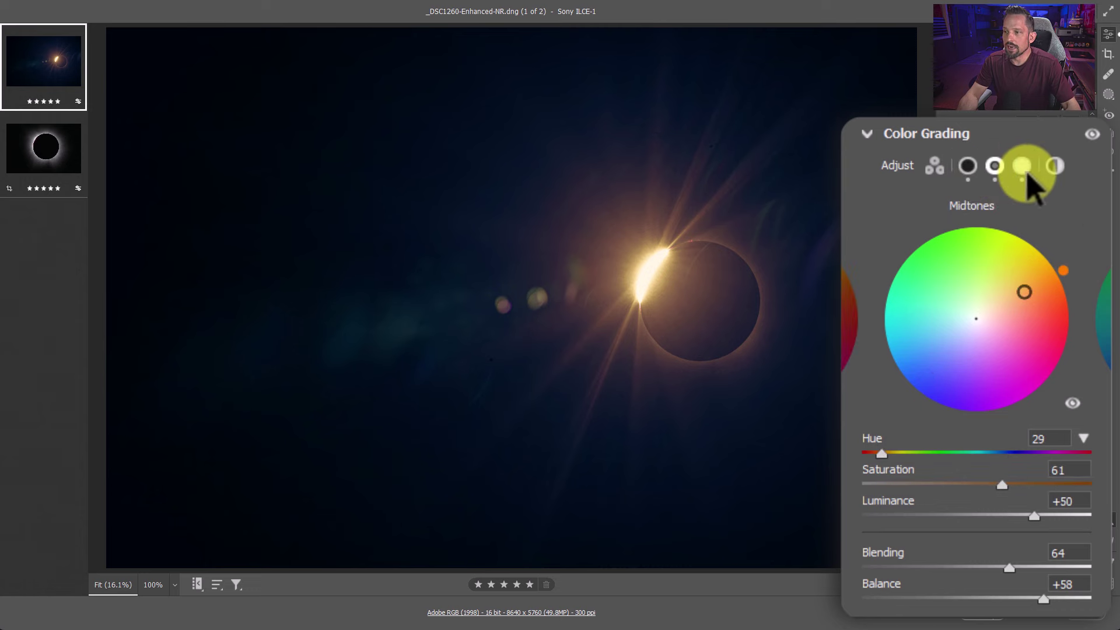
left_click(1024, 168)
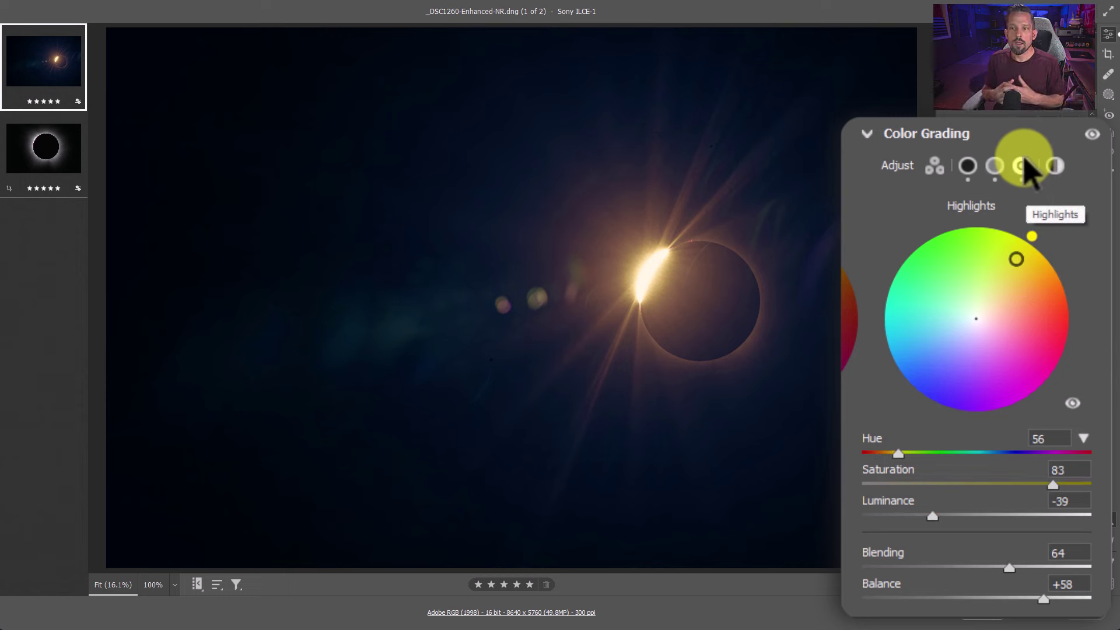
left_click(1091, 135)
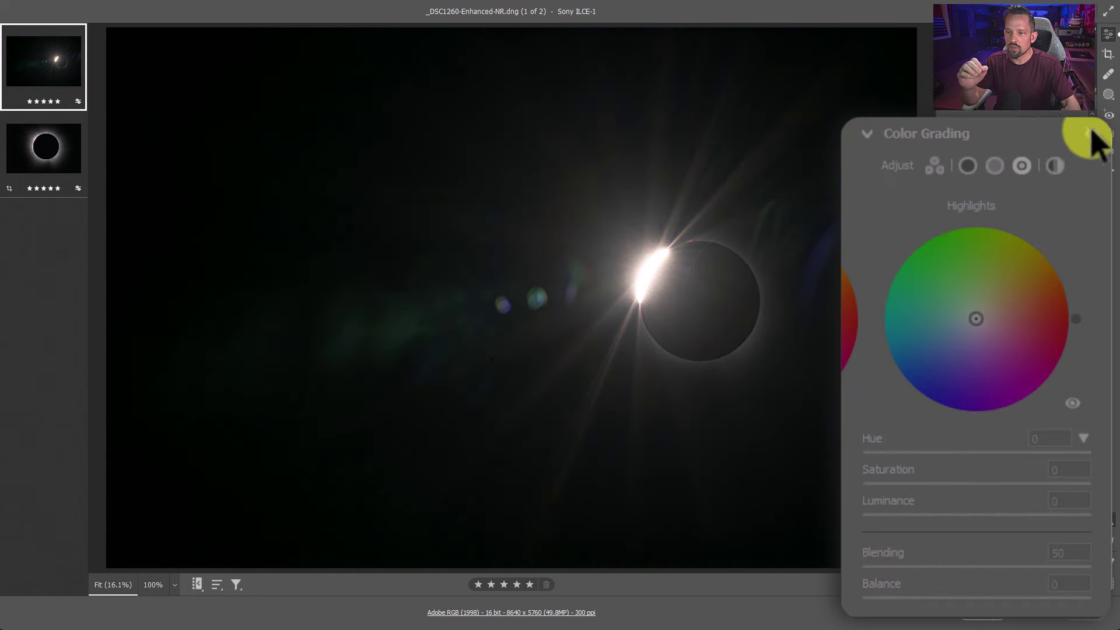
left_click(1092, 135)
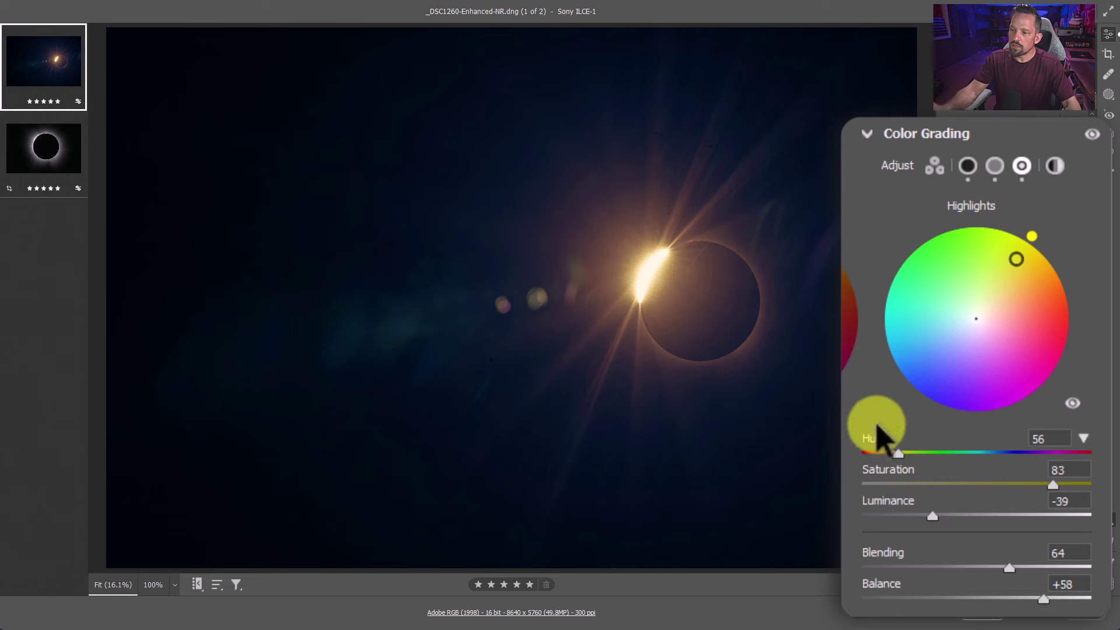
Step: Reset the Highlights hue and saturation and the Midtones hue to 0
left_click_drag(901, 461, 853, 467)
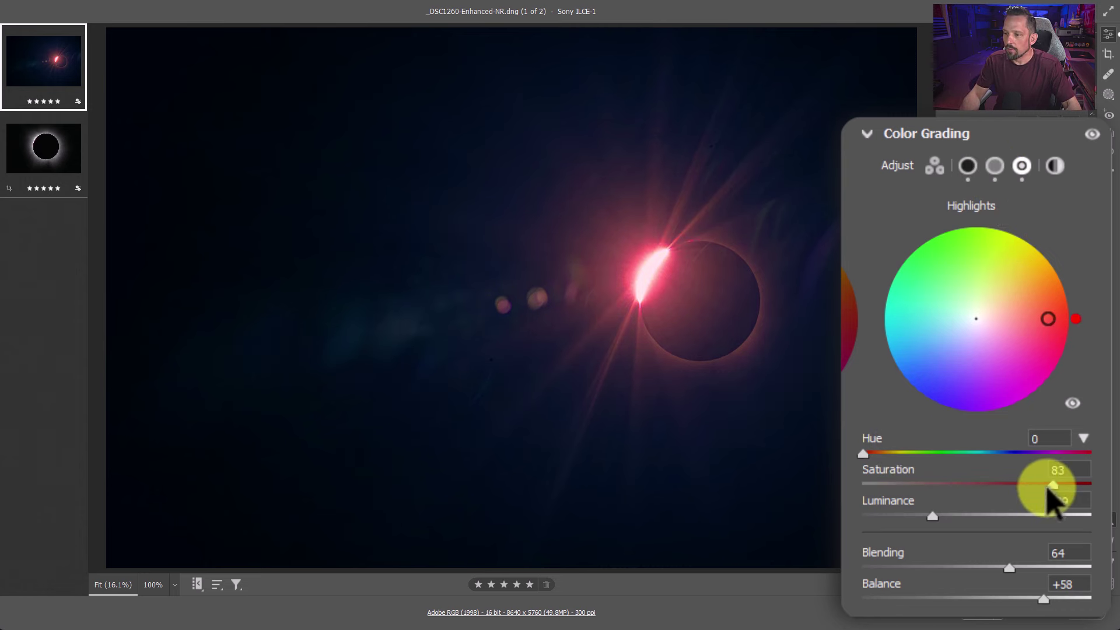
left_click_drag(1051, 486, 863, 486)
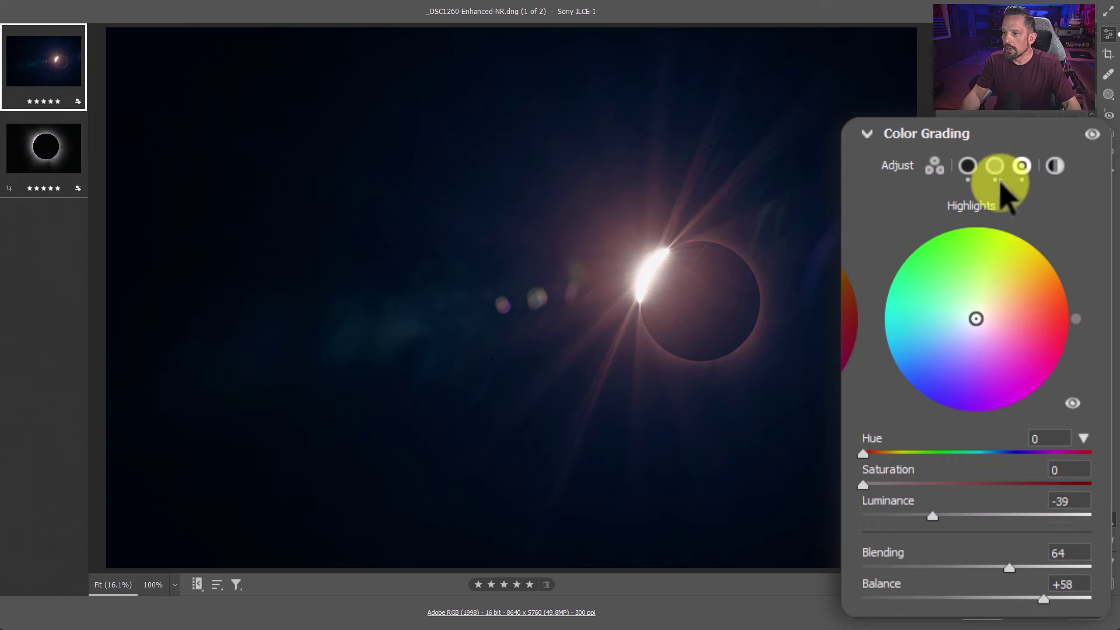
left_click(996, 167)
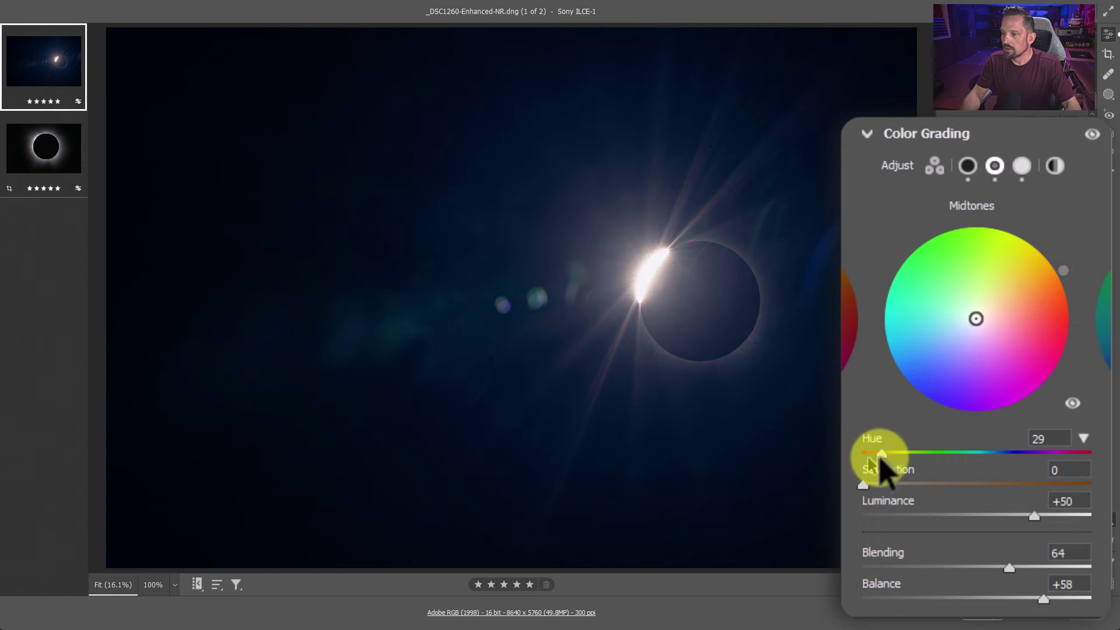
left_click_drag(881, 454, 859, 453)
Step: Give the Shadows a blue tint with Hue 239 and Saturation 80
left_click(967, 168)
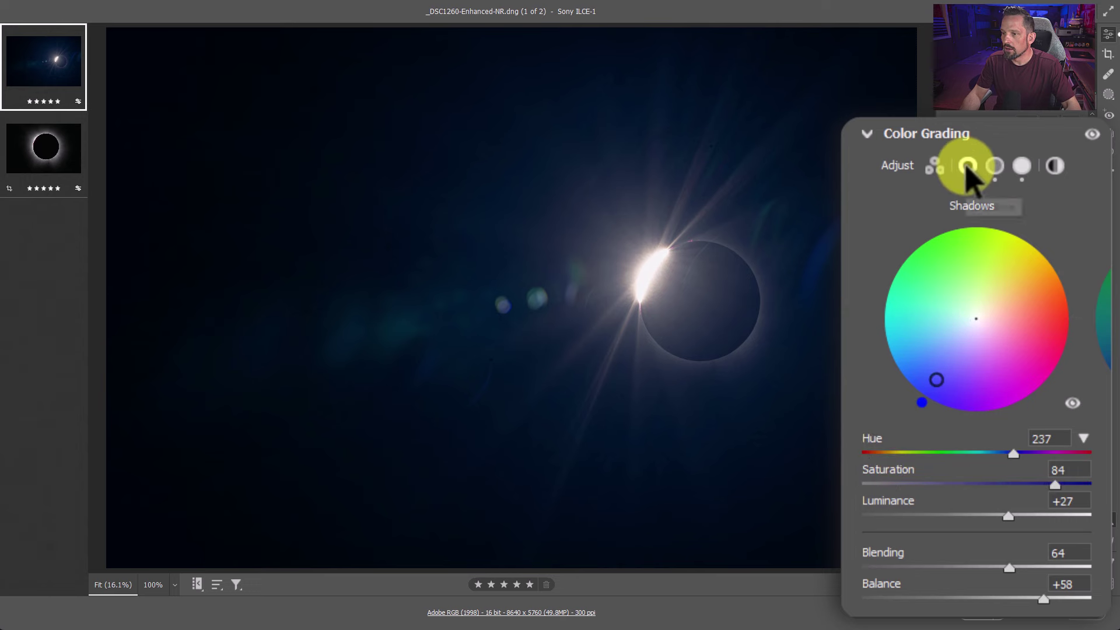
left_click_drag(1018, 454, 846, 464)
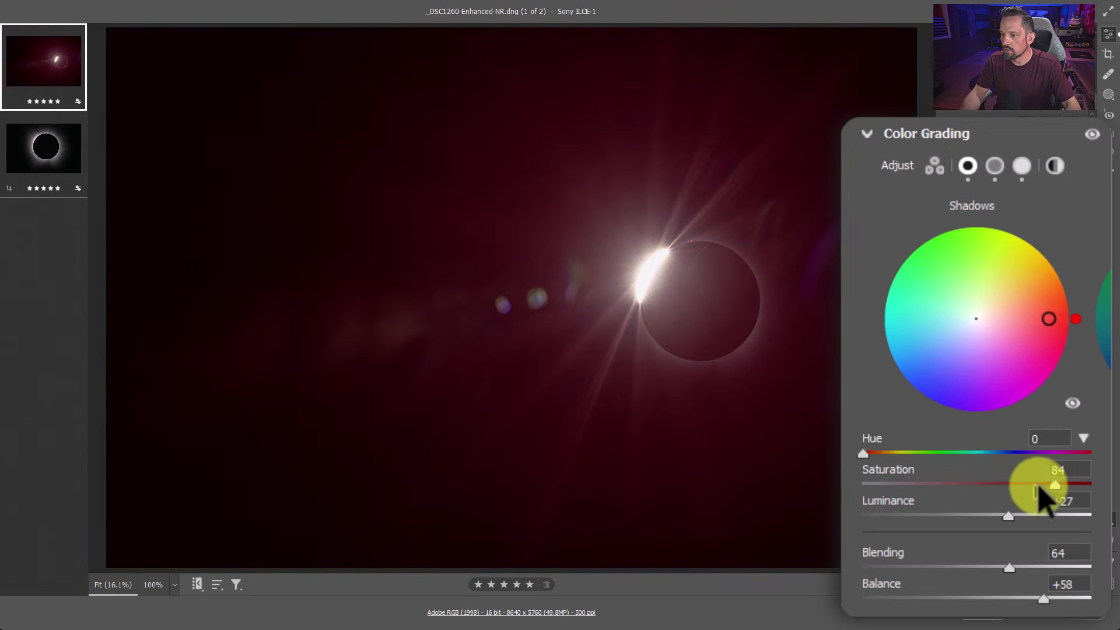
left_click_drag(1040, 480, 853, 484)
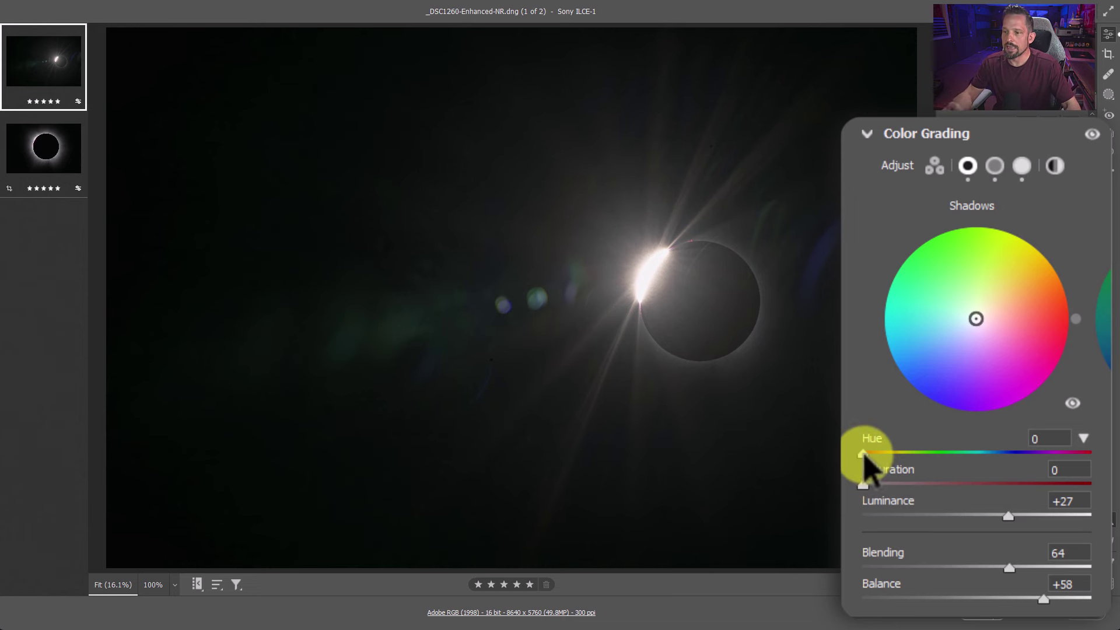
left_click_drag(865, 458, 1012, 461)
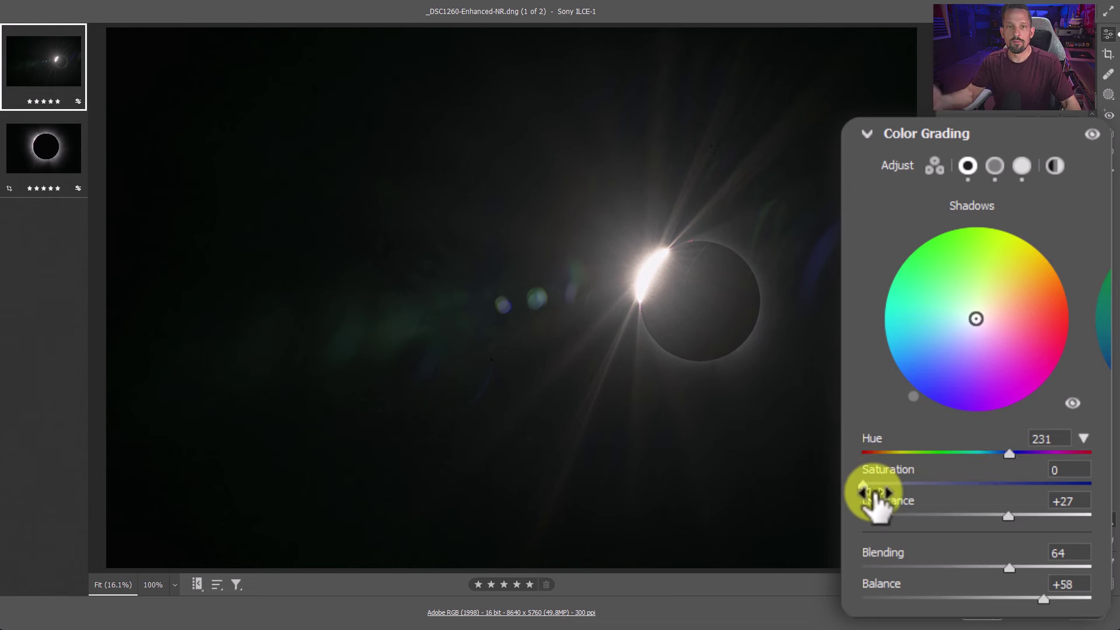
left_click_drag(868, 489, 1045, 482)
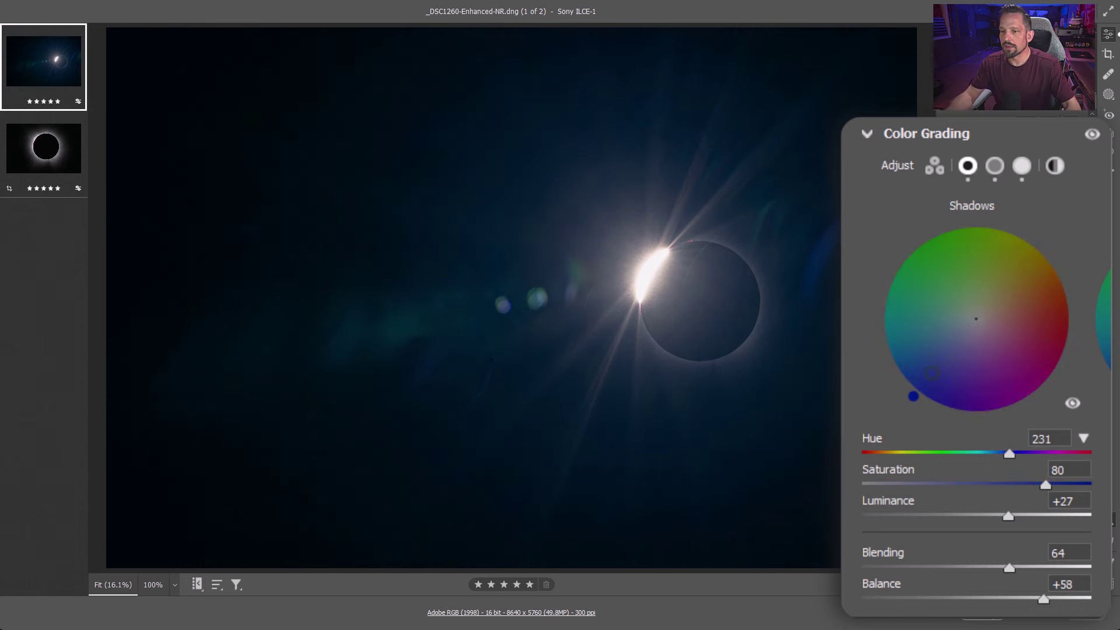
left_click_drag(1009, 455, 1016, 455)
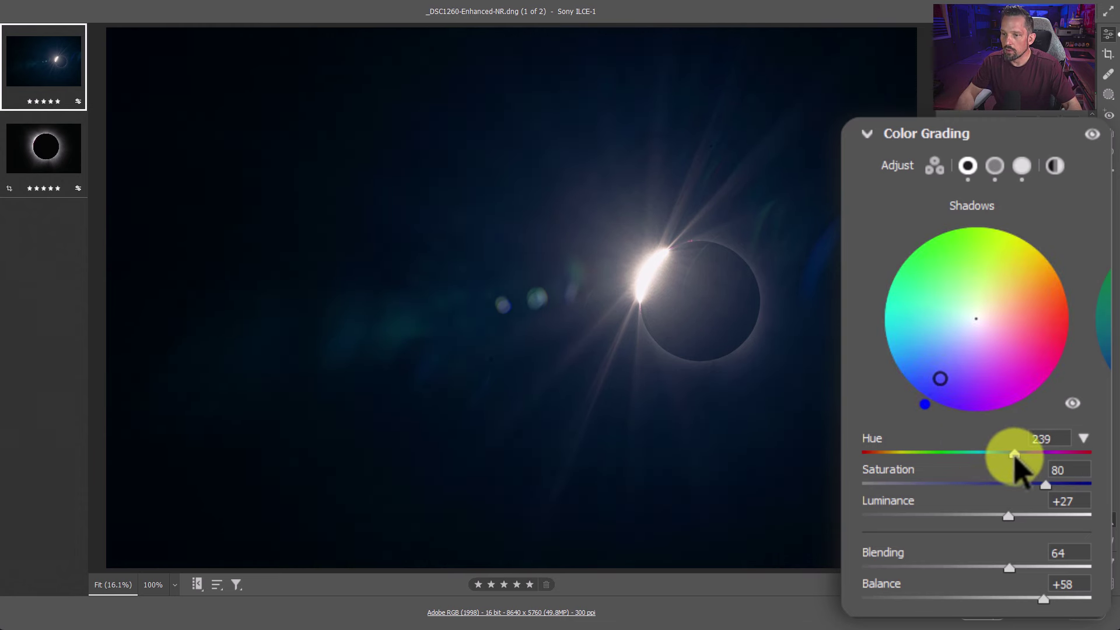
Step: Warm the Midtones to orange with Saturation 80 and Hue 33
left_click(995, 166)
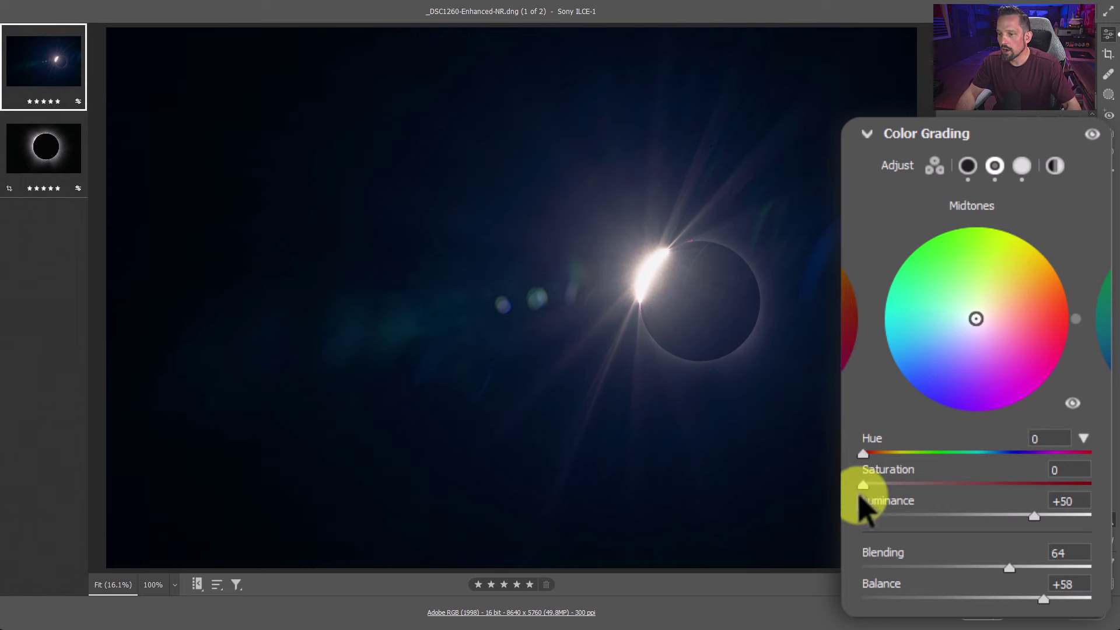
left_click_drag(864, 485, 1051, 485)
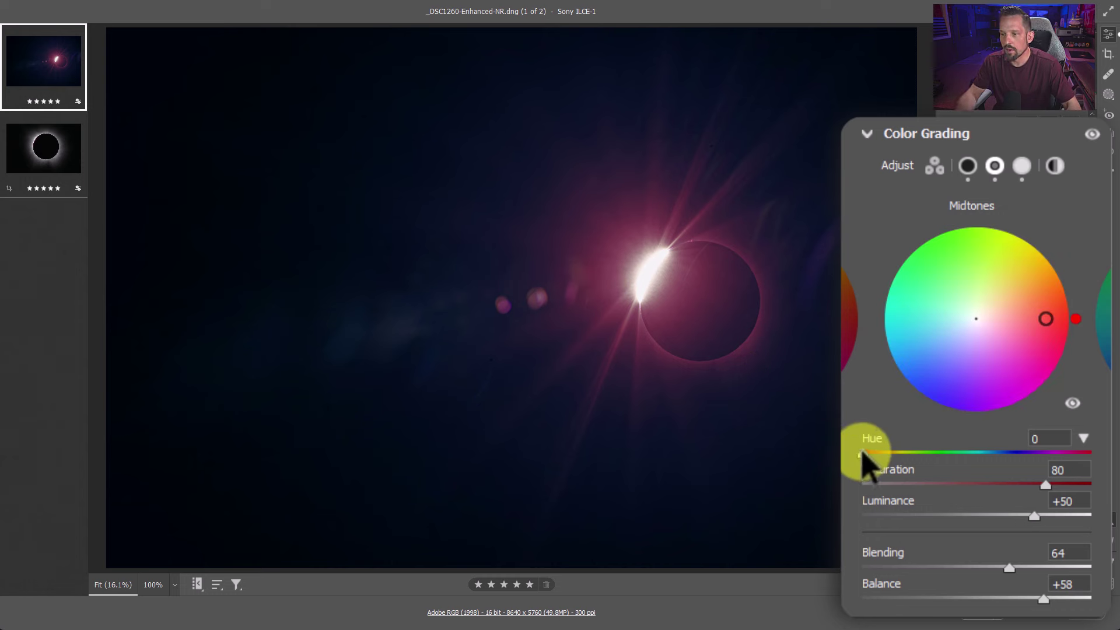
left_click_drag(863, 455, 884, 451)
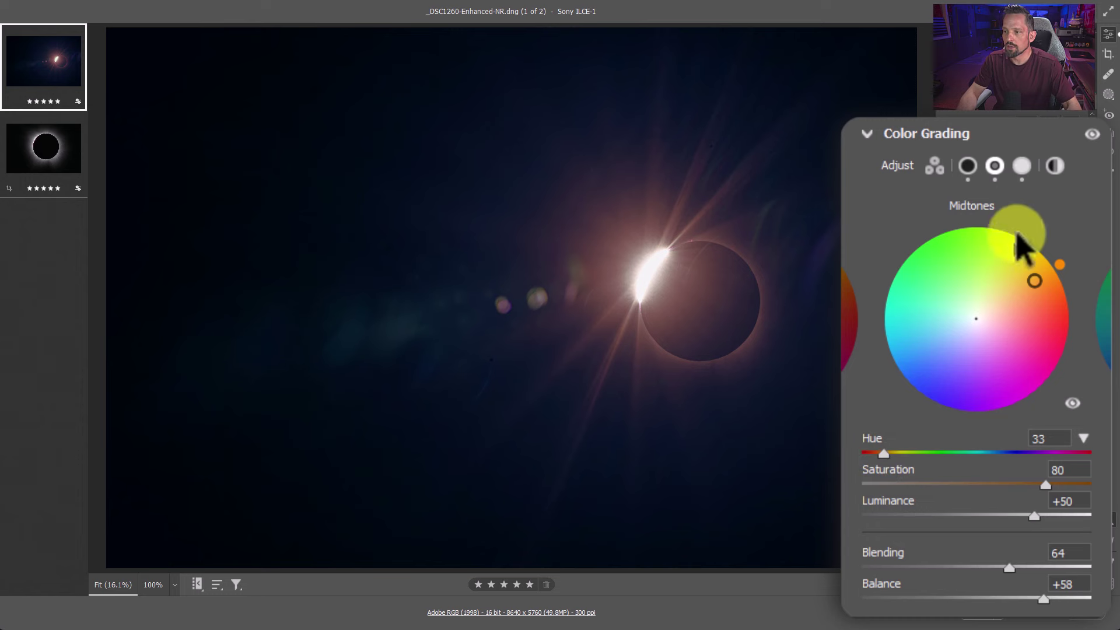
Step: Tint the Highlights gold with Saturation 72 and Hue 46
left_click(1022, 165)
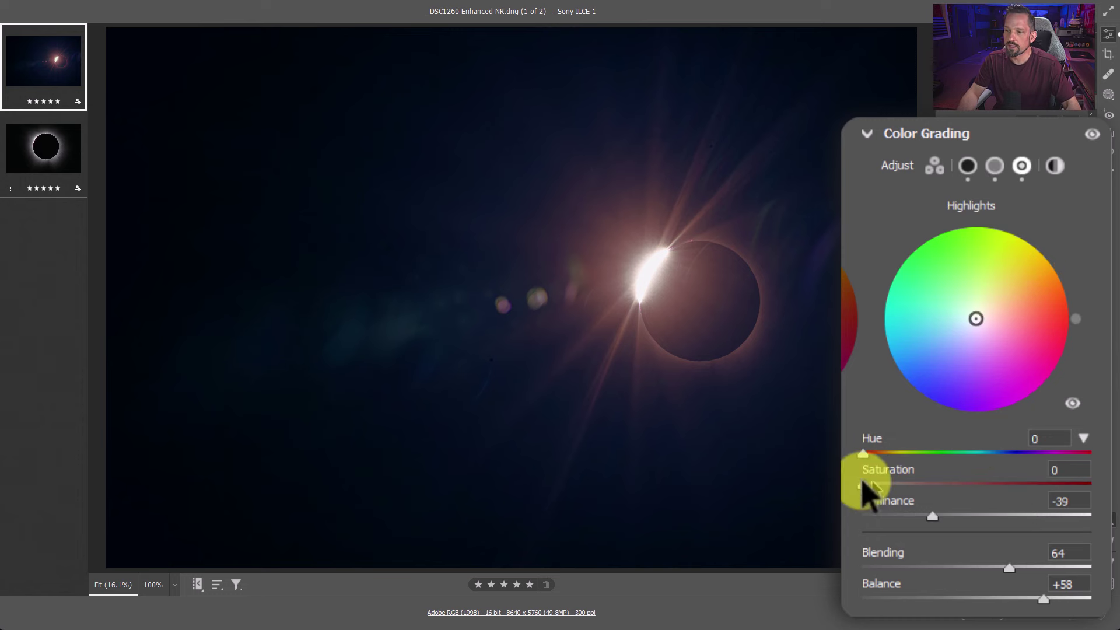
left_click_drag(863, 483, 1026, 468)
left_click_drag(861, 455, 896, 462)
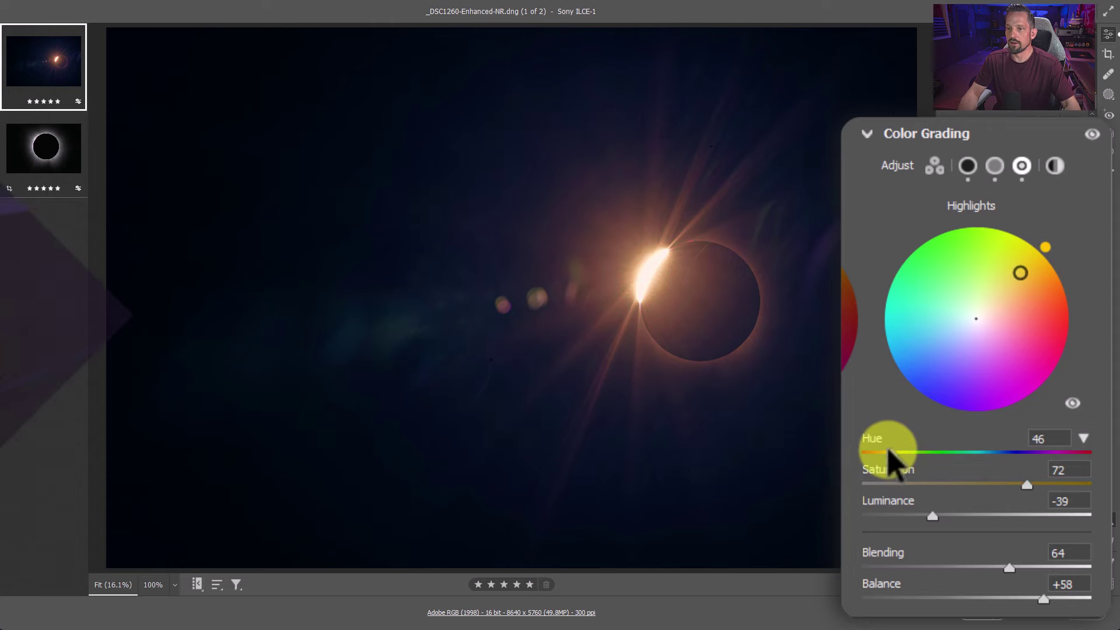